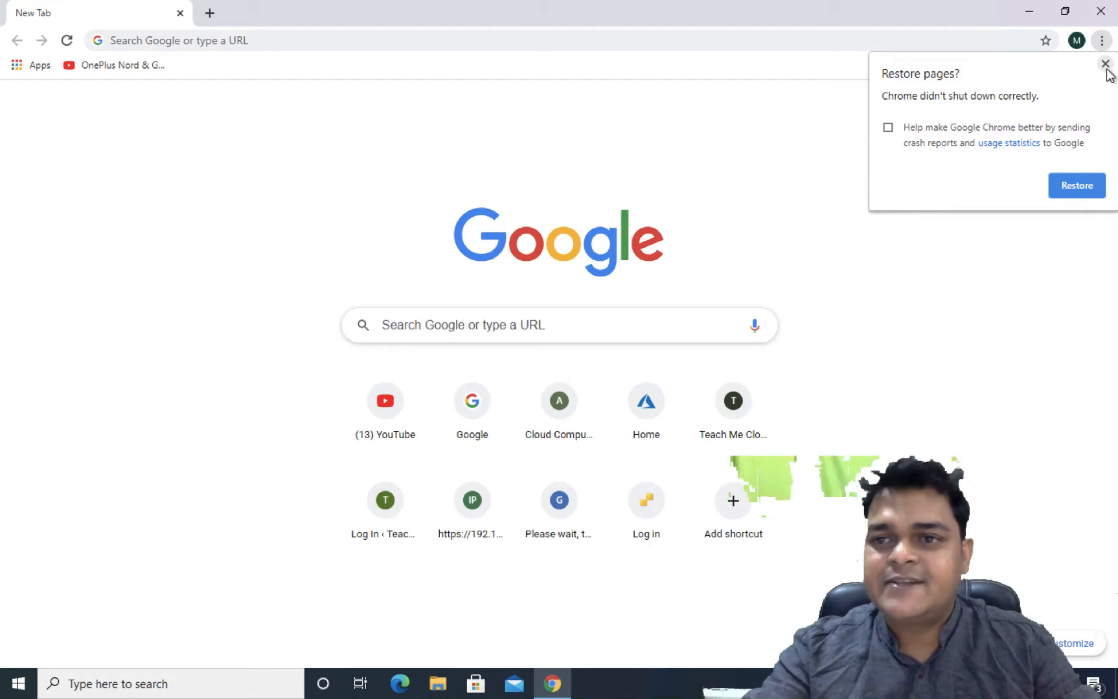
Step: Dismiss the page-restore prompt and go to aws.amazon.com to reach the AWS Management Console sign-in page
left_click(1105, 64)
type("aws.amazon.com")
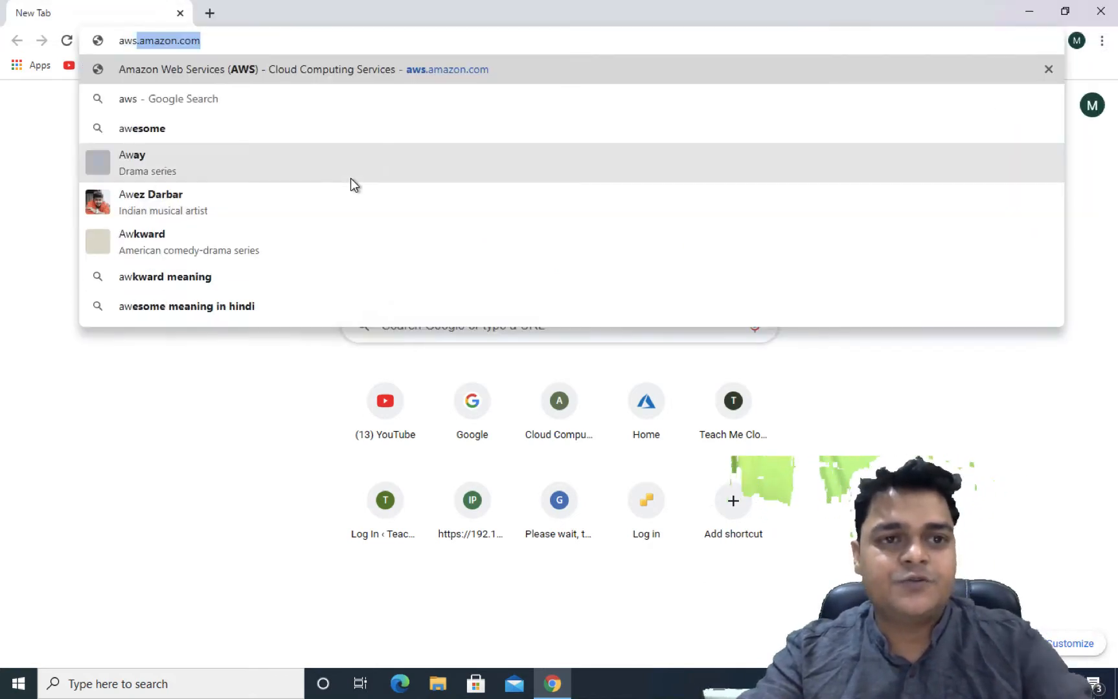
key("Return")
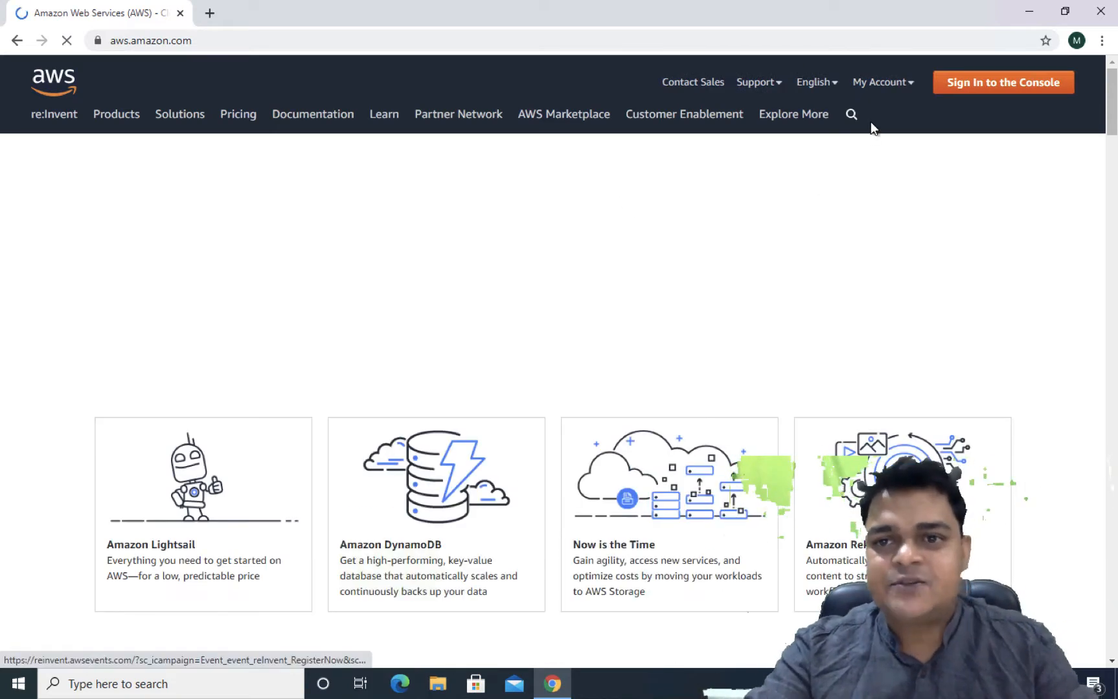
left_click(884, 83)
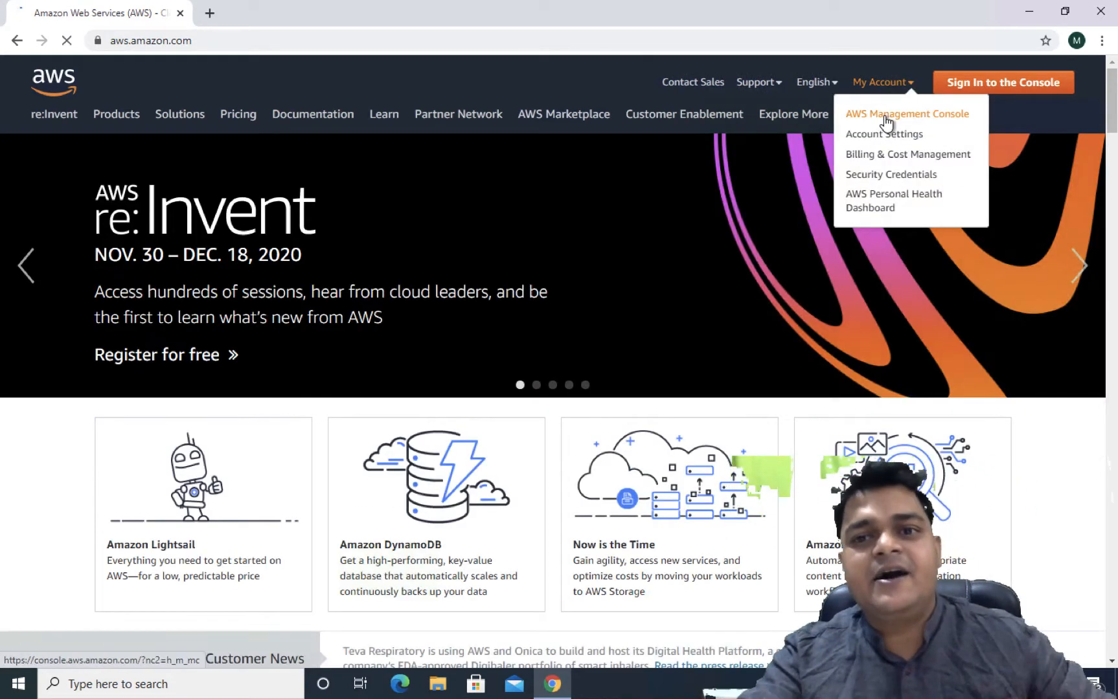
left_click(886, 115)
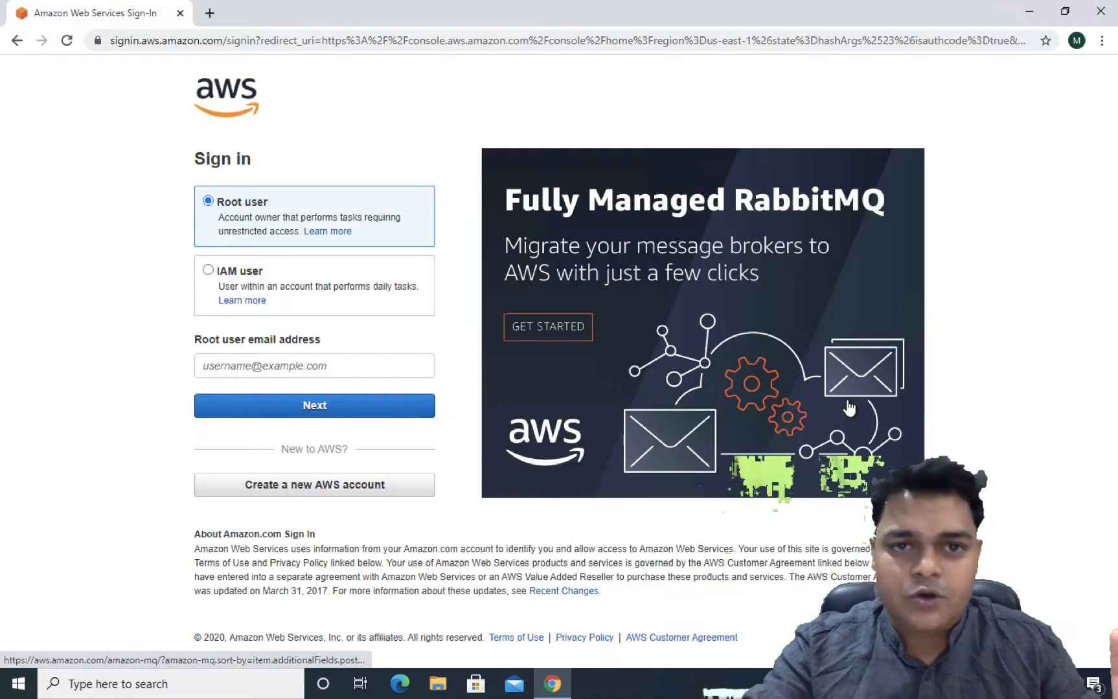
Step: Sign in to AWS as root user with the account e-mail and the account password
left_click(290, 365)
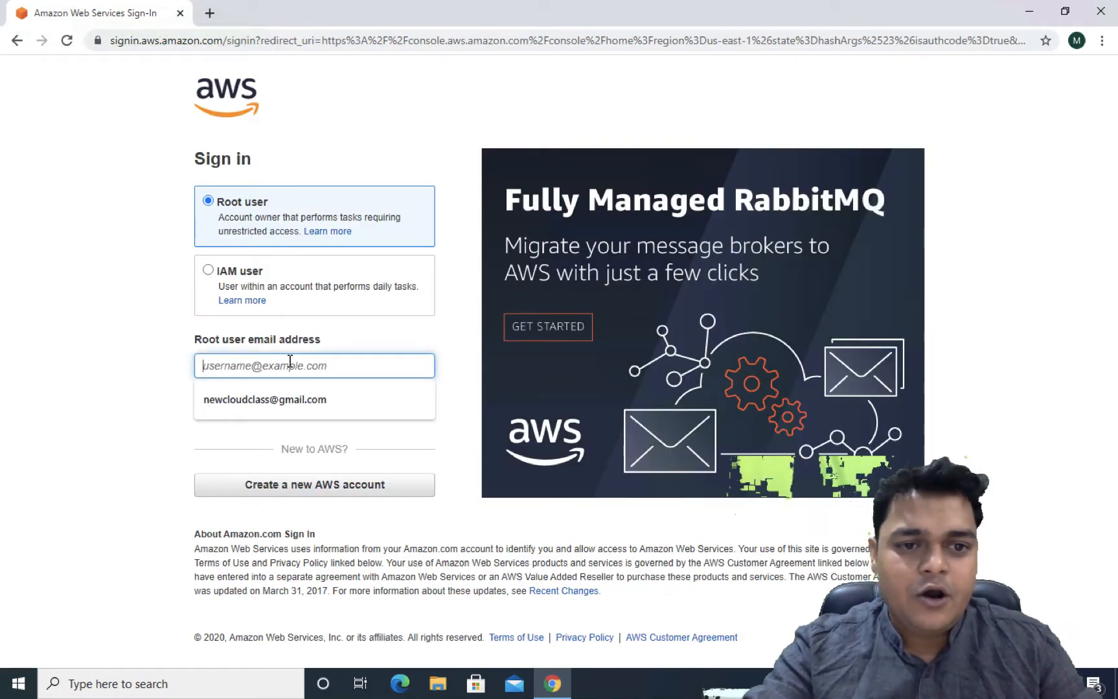
left_click(263, 407)
left_click(309, 411)
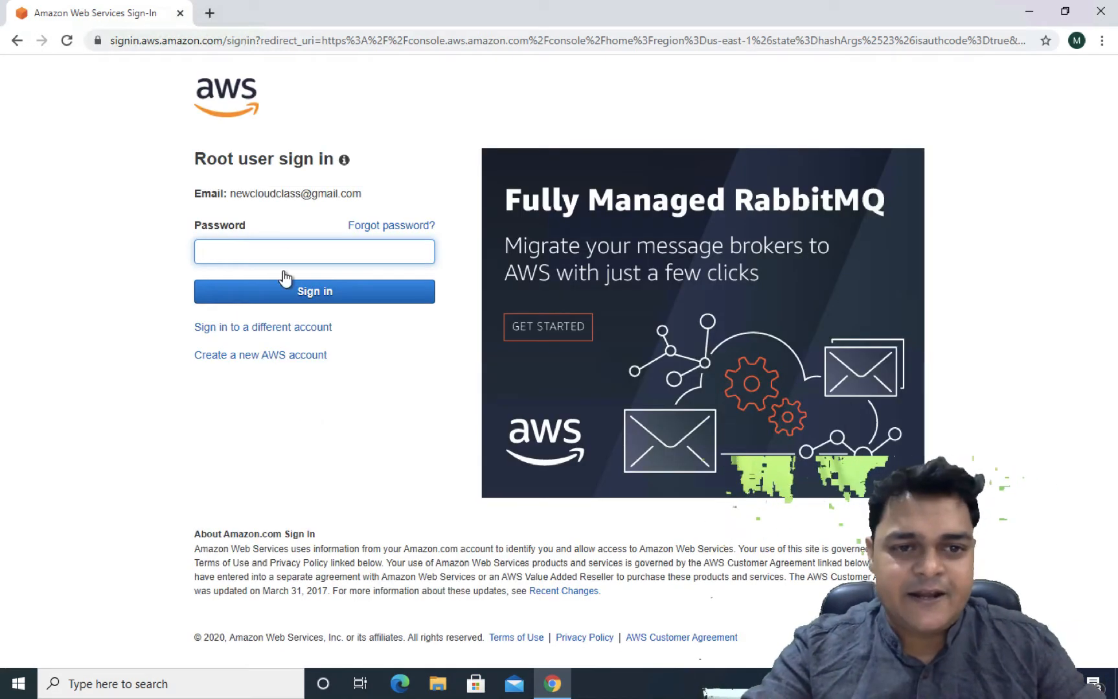
type("******")
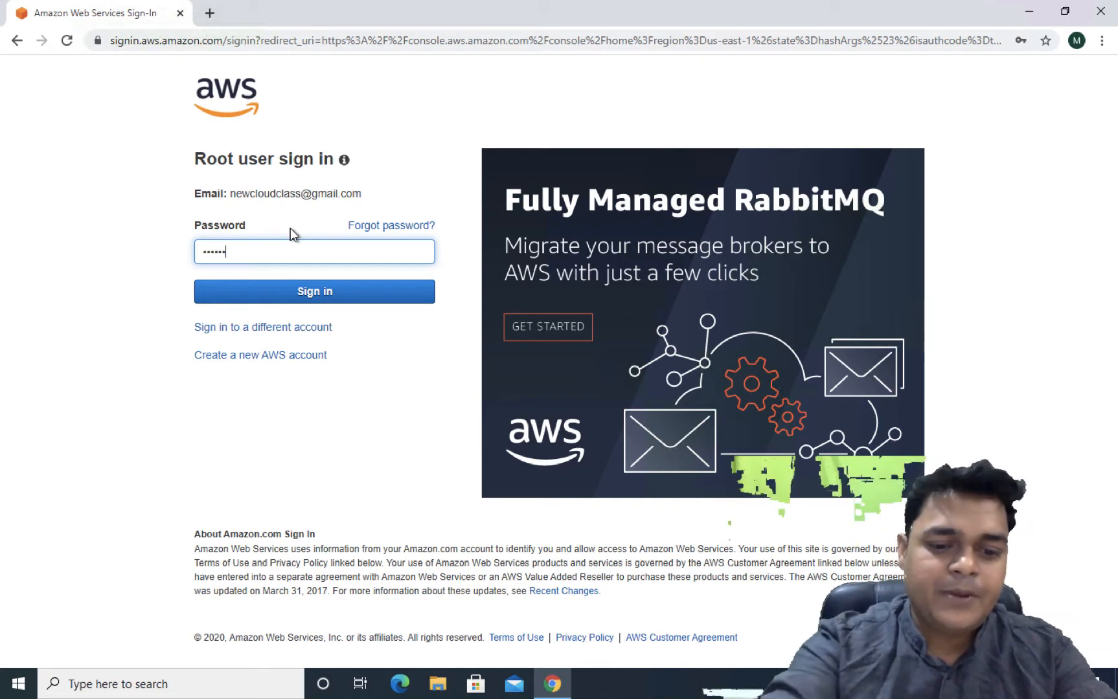
type("*****")
key("Return")
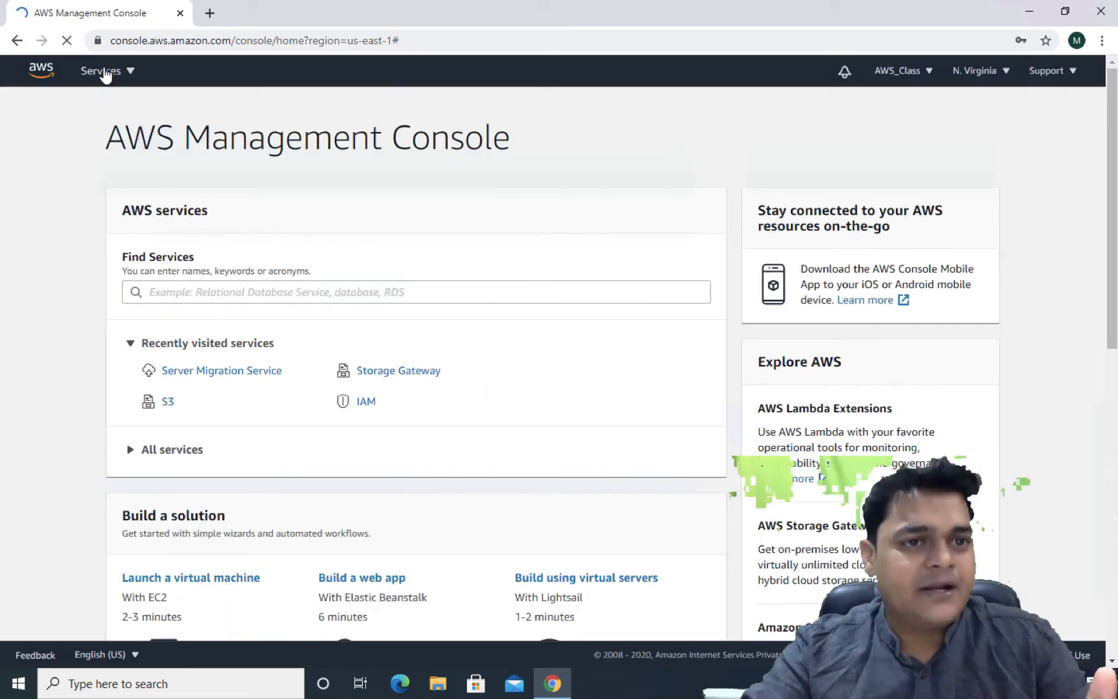
Step: Open the S3 Glacier service from the Storage category in a new browser tab and switch to it
left_click(102, 73)
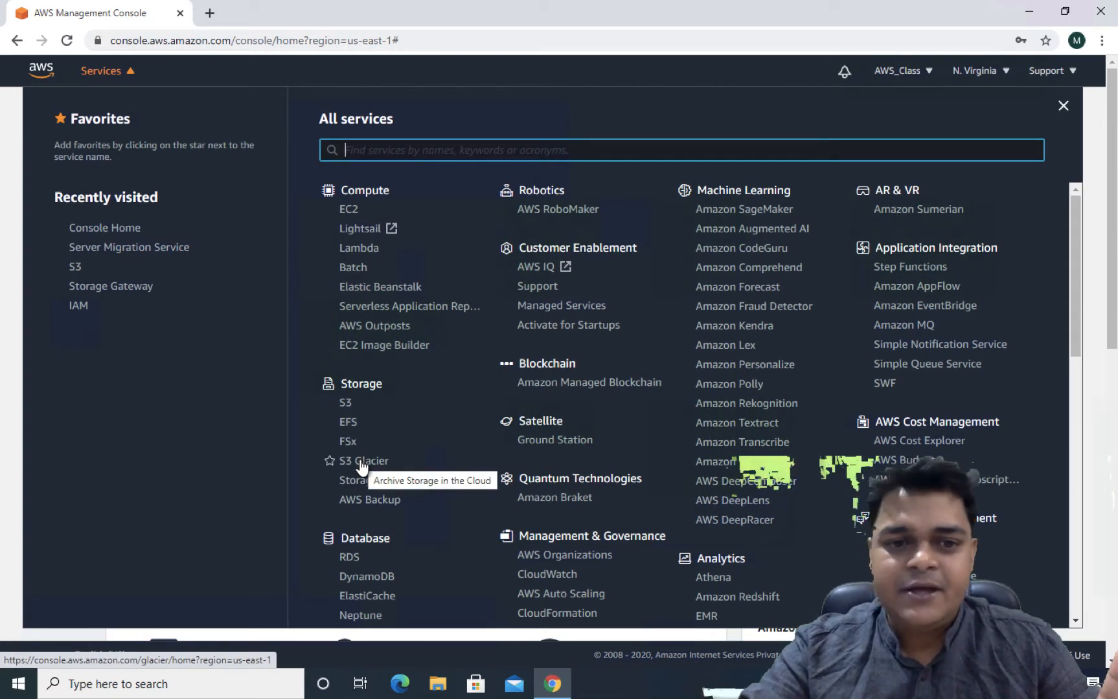
right_click(361, 462)
left_click(398, 467)
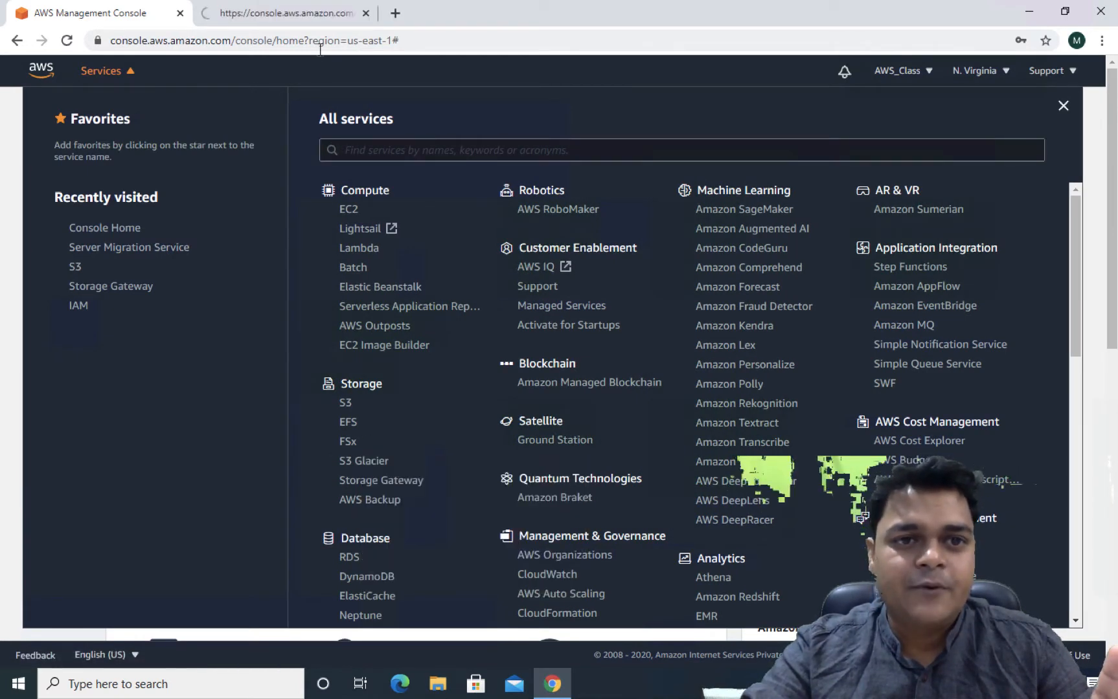
left_click(319, 20)
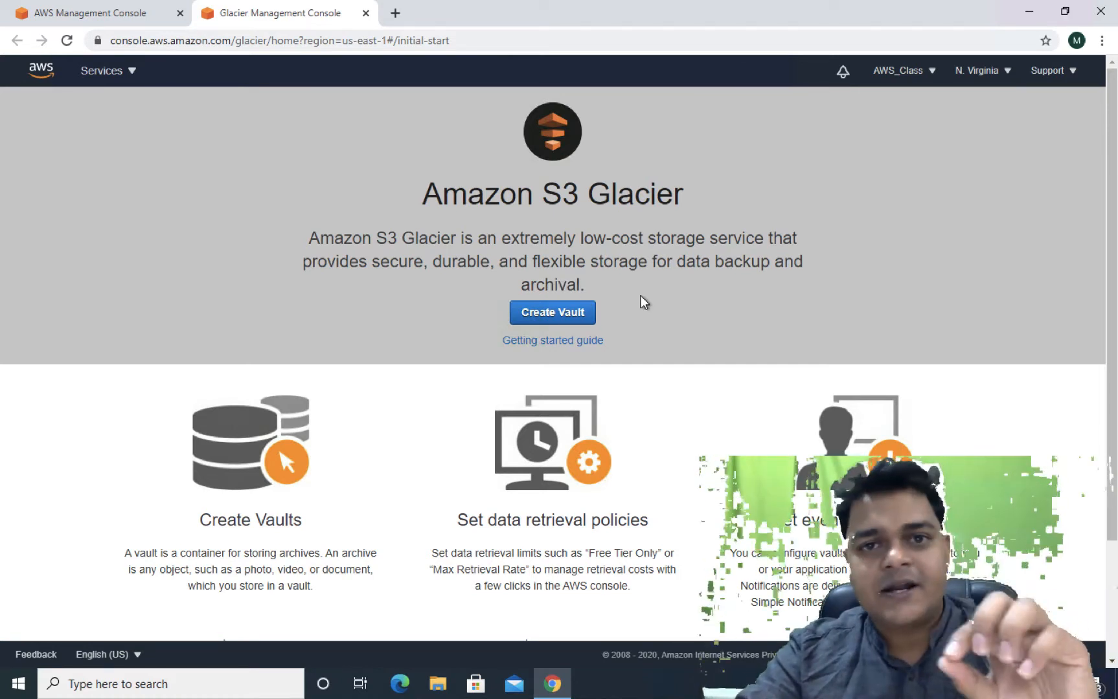
Step: Create an S3 Glacier vault named training1988 in US East (N. Virginia) without enabling notifications
left_click(561, 316)
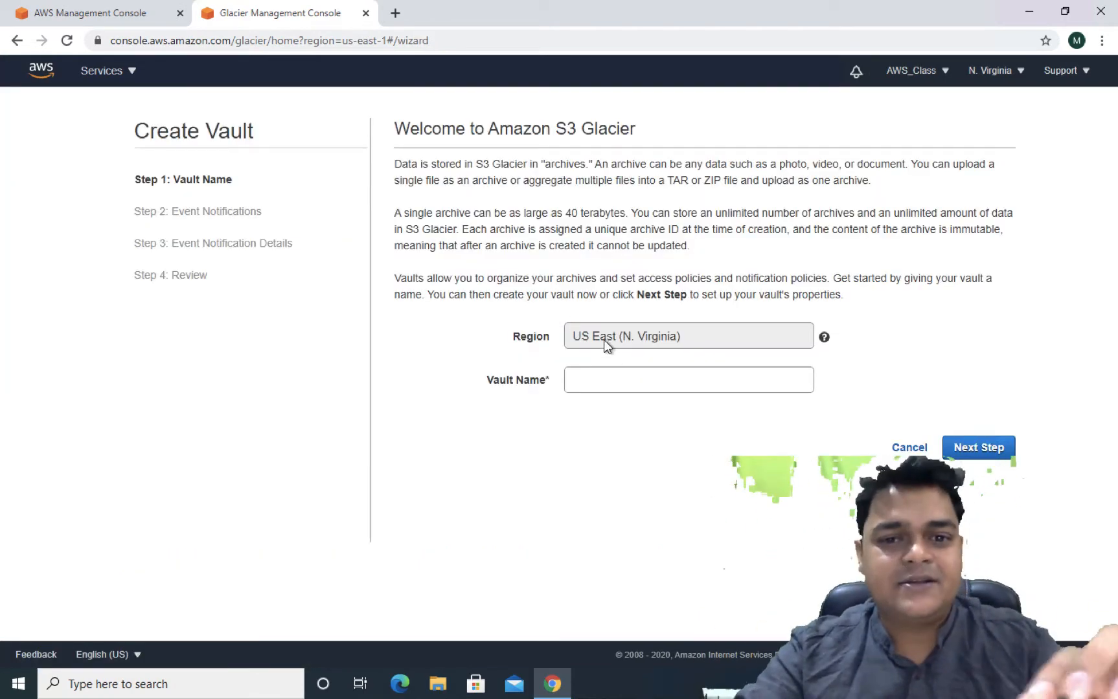
left_click(629, 378)
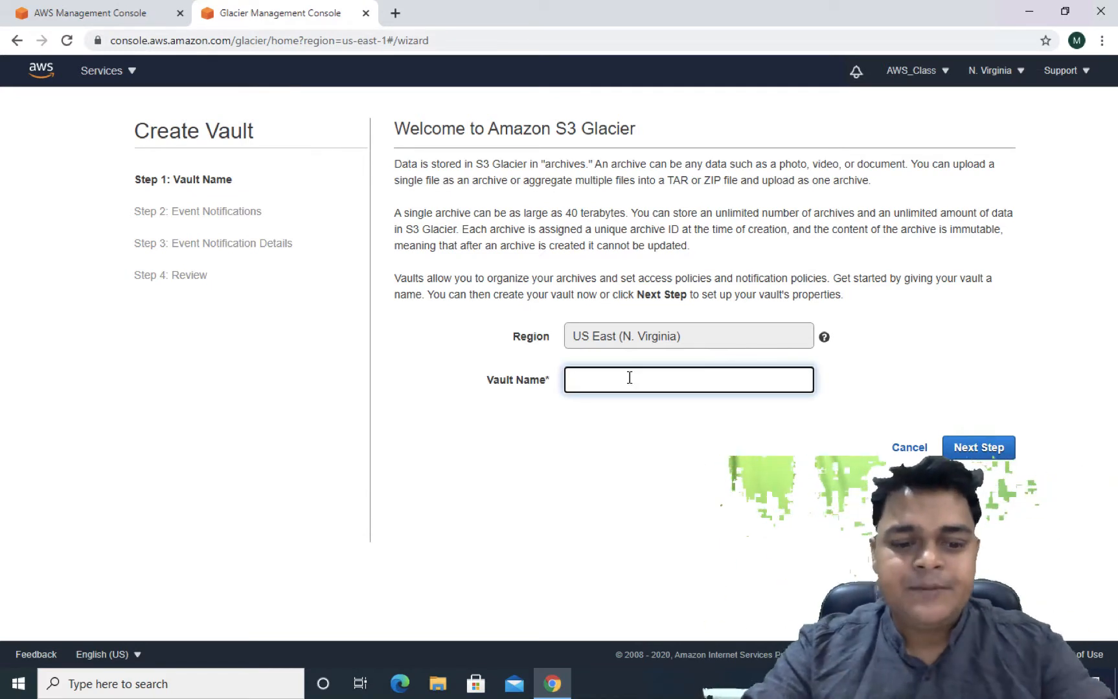
type("traini")
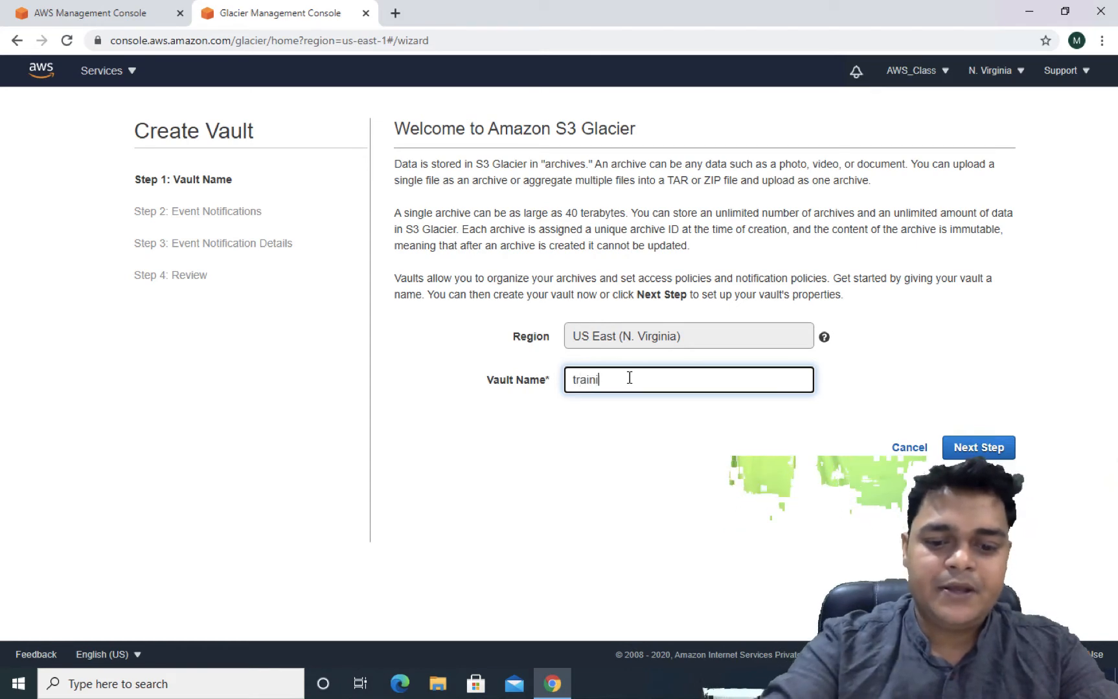
type("ng1988")
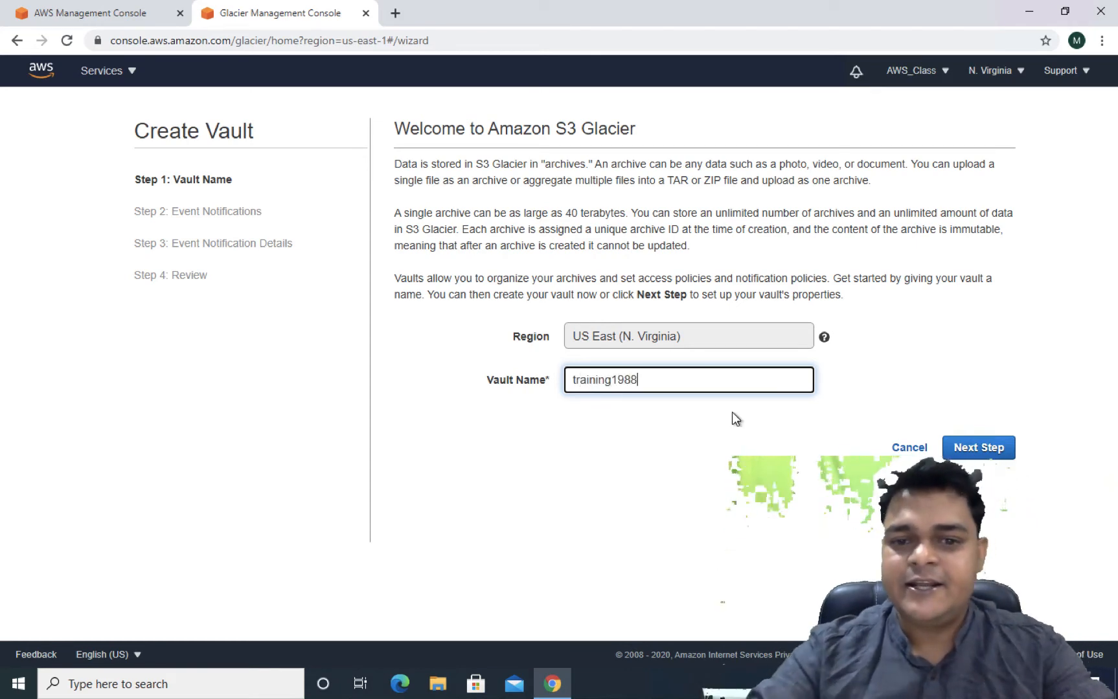
left_click(968, 447)
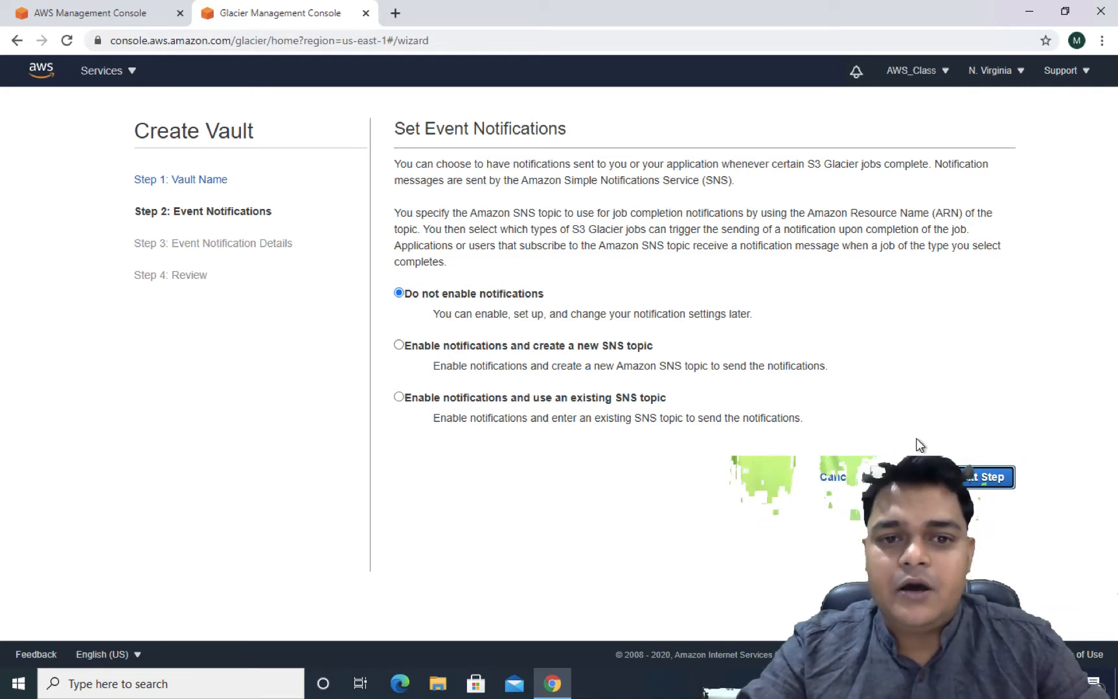
left_click(989, 483)
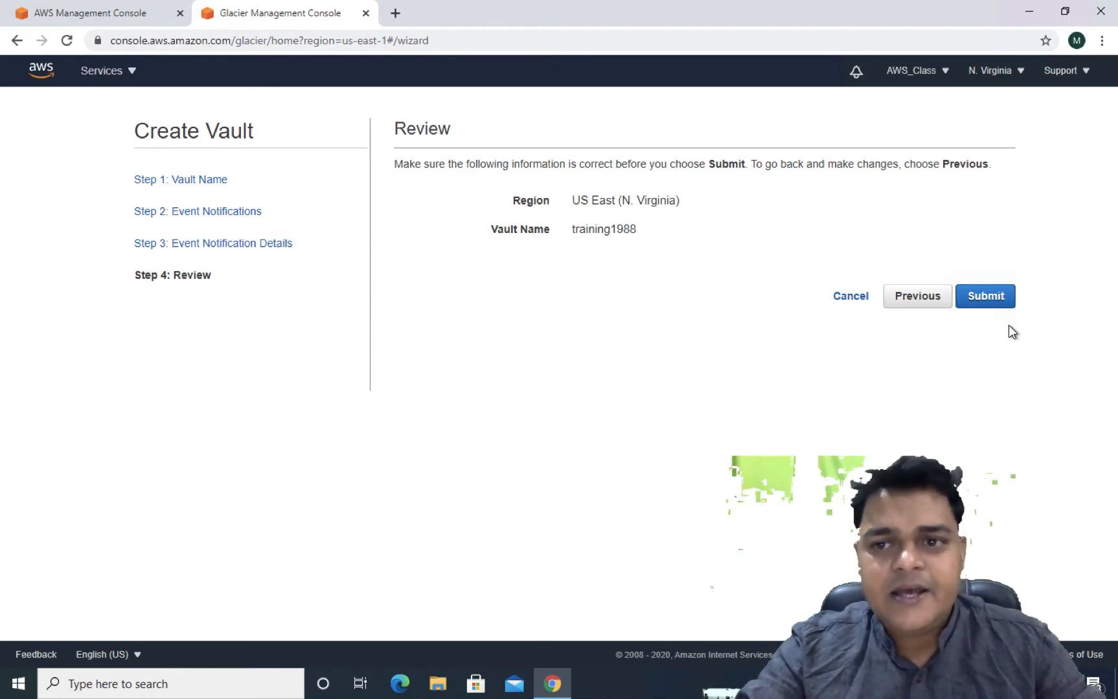
left_click(993, 306)
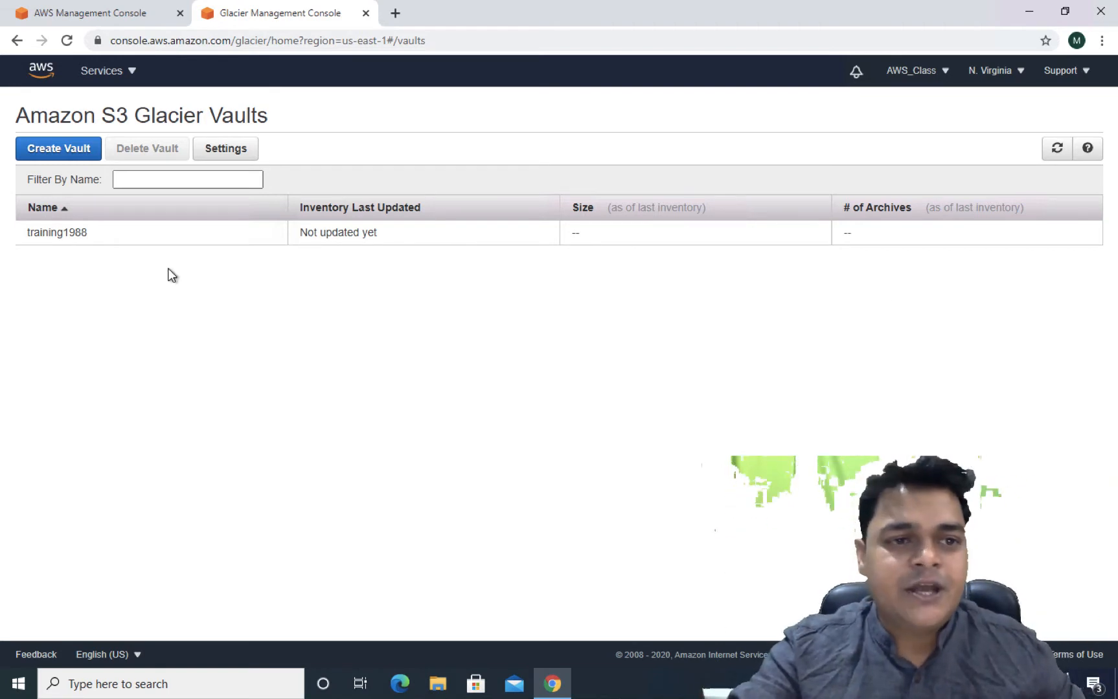
Step: Review the training1988 vault's notification, permission and vault lock settings, ending on its details
left_click(77, 236)
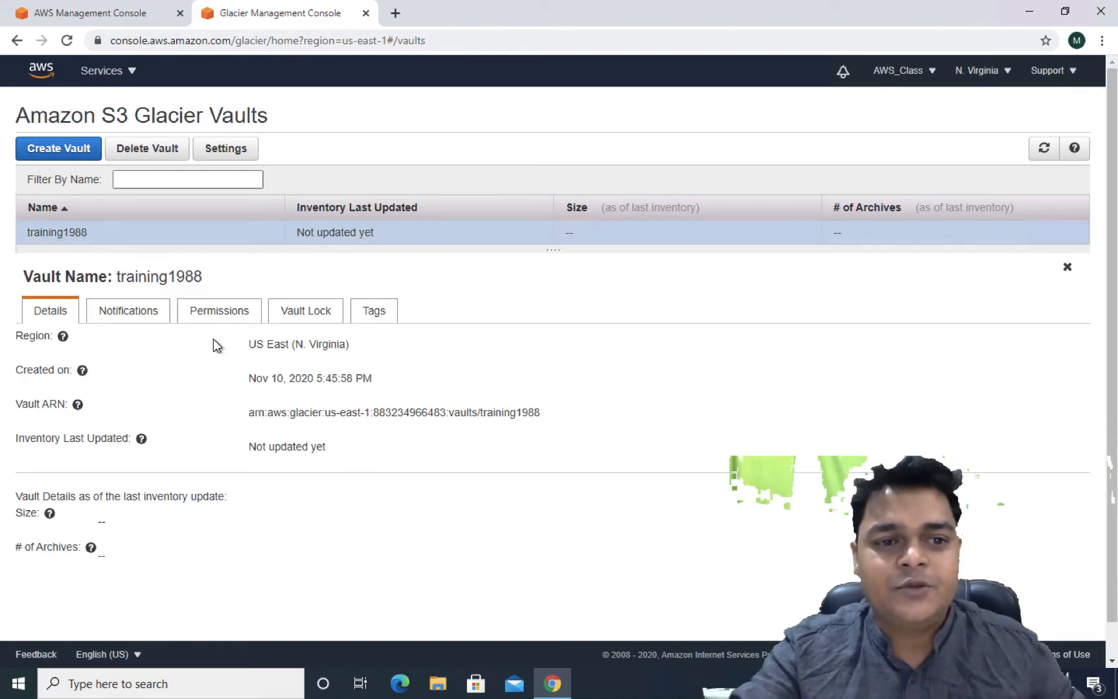
left_click(154, 319)
left_click(227, 317)
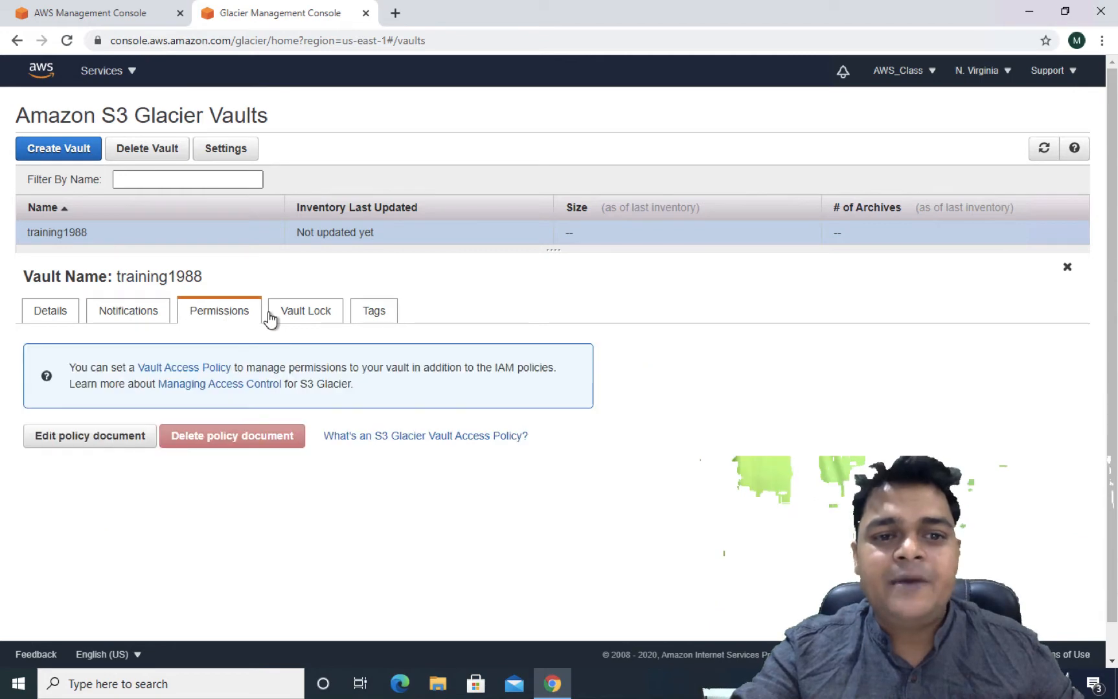
left_click(326, 317)
double_click(226, 311)
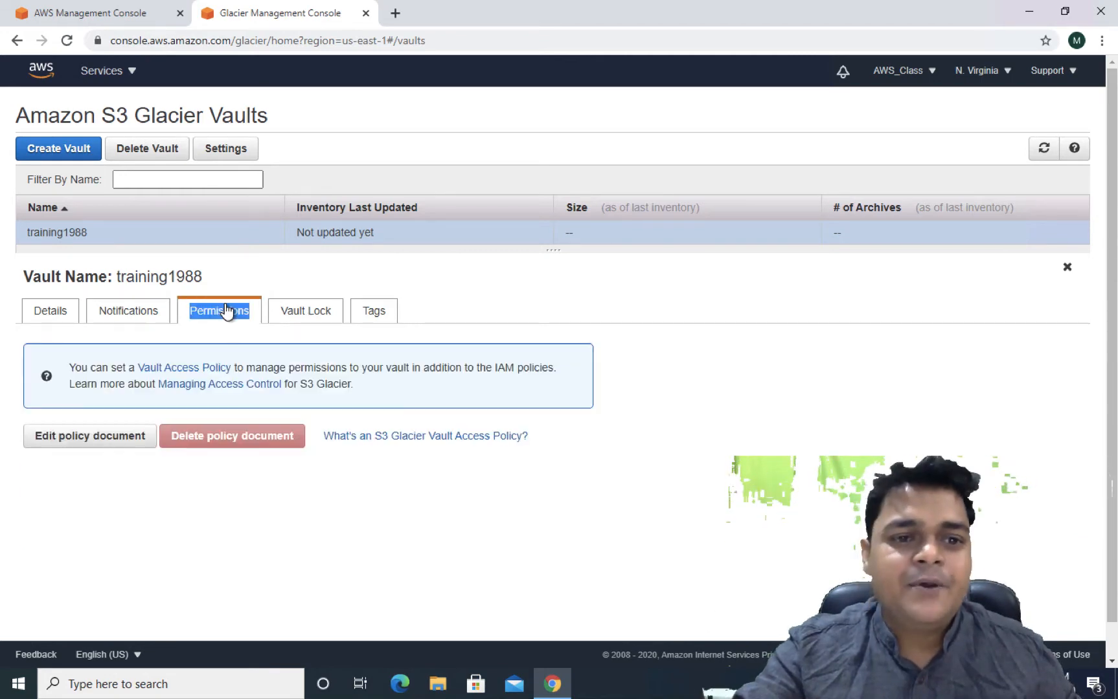
left_click(139, 318)
left_click(40, 316)
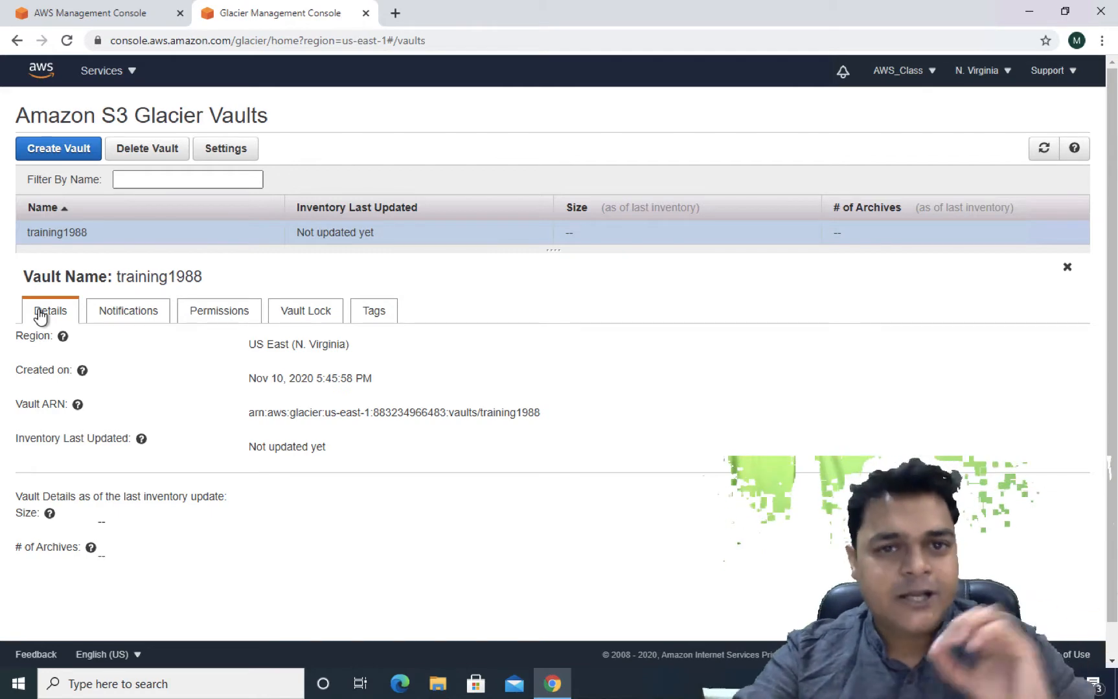
Step: Search Google for "s3 glacier" in a new browser tab
left_click(395, 13)
type("go")
key("Return")
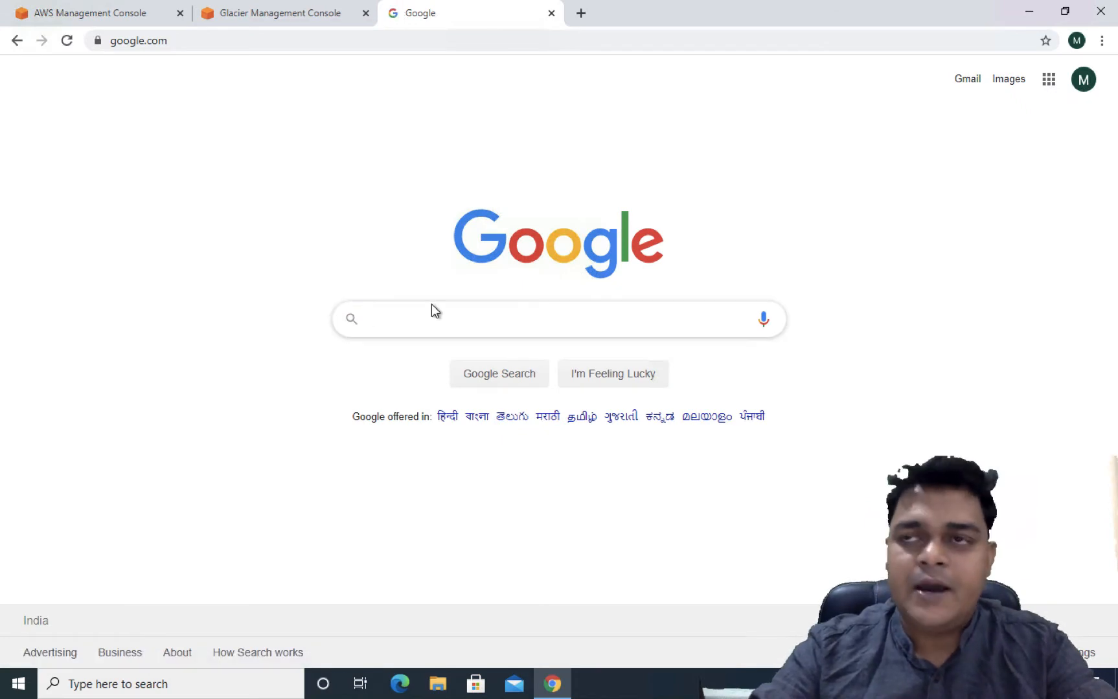
left_click(431, 303)
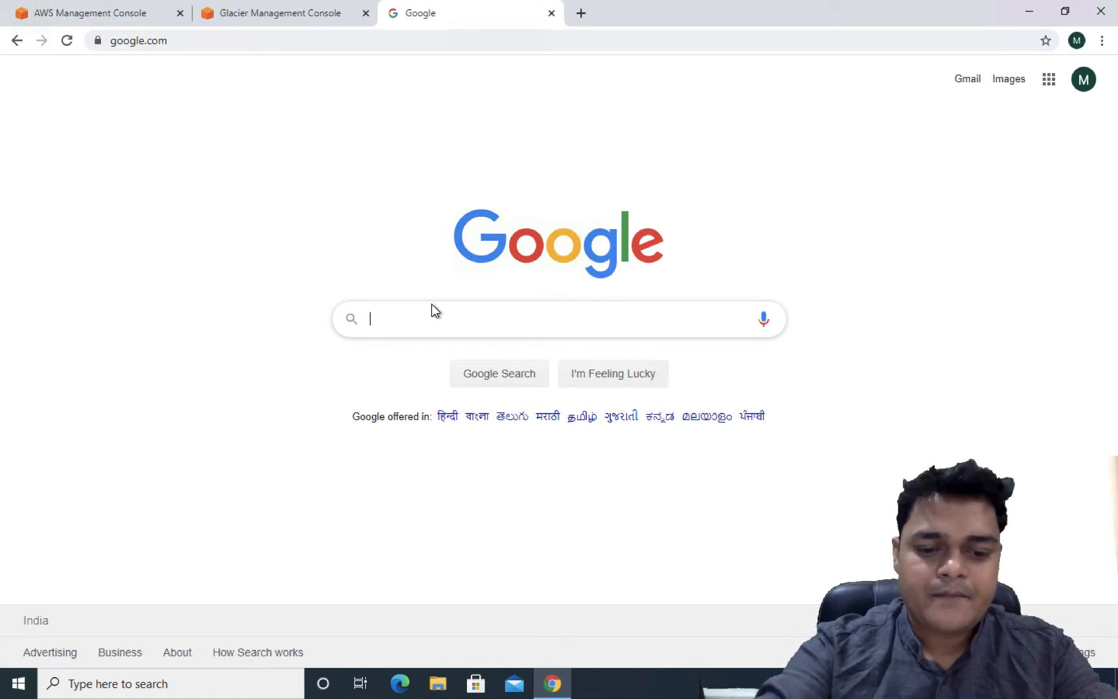
type("s3g")
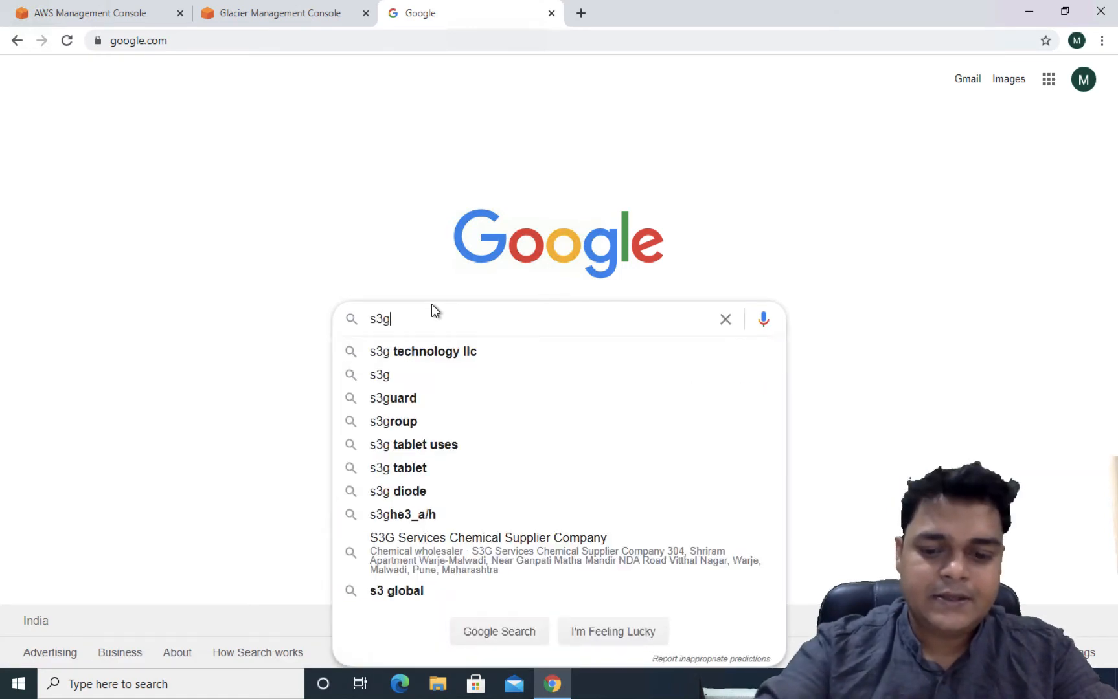
type("lacer")
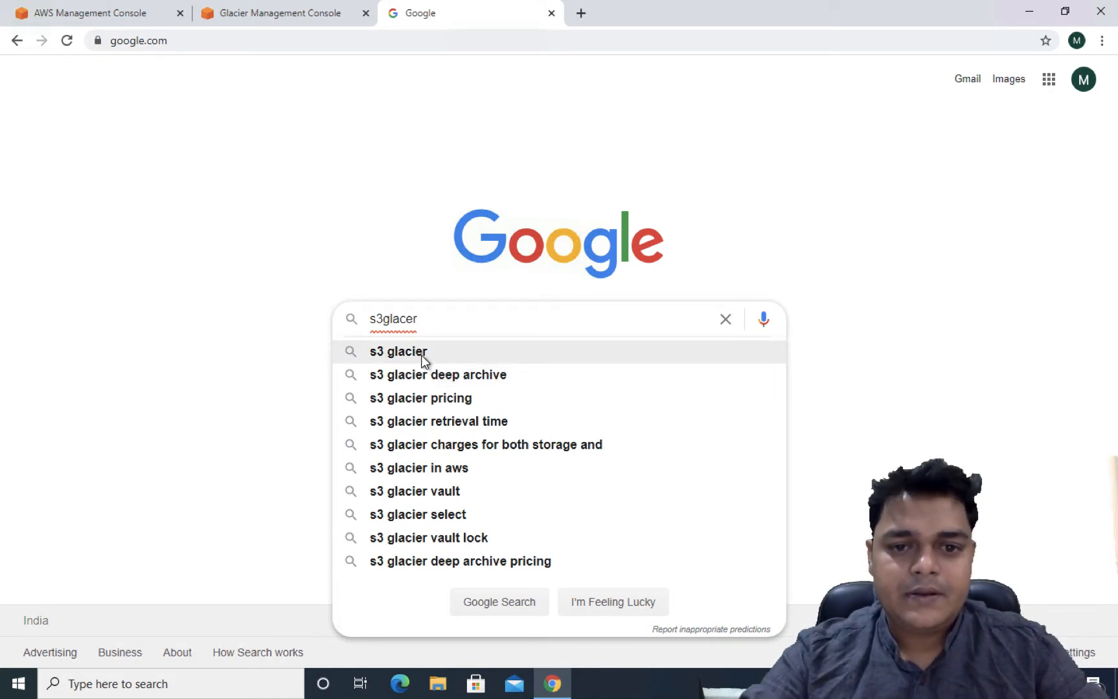
left_click(423, 358)
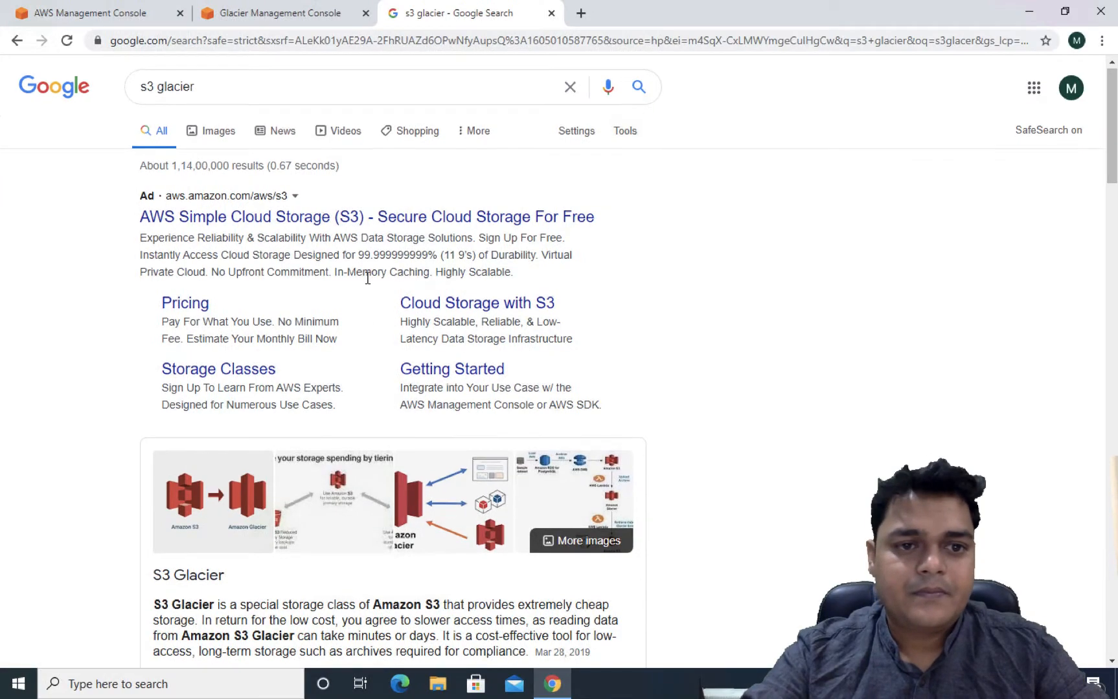
Step: Look through the Google results on S3 Glacier
scroll(367, 278, "down", 12)
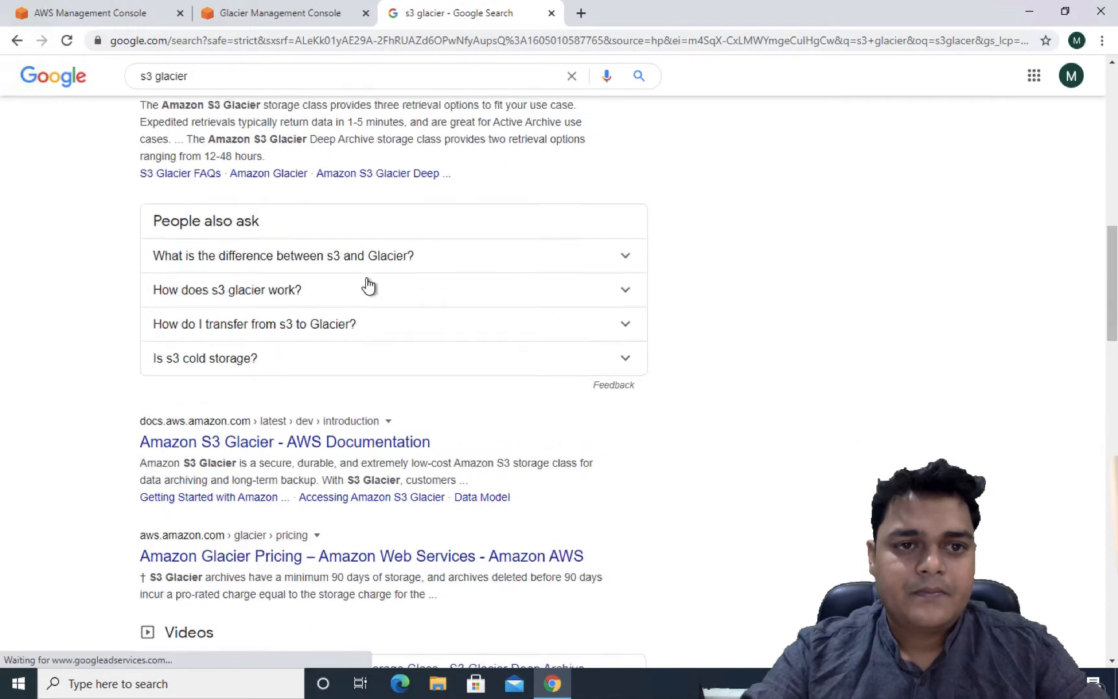
scroll(367, 285, "up", 3)
scroll(367, 285, "down", 1)
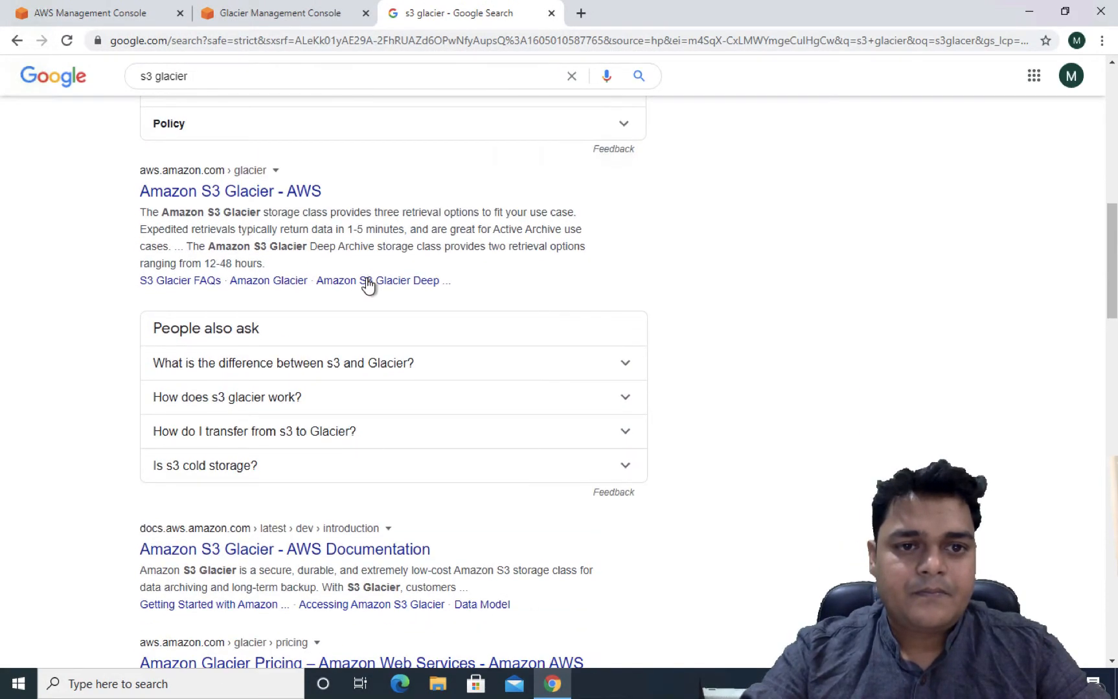
scroll(367, 285, "down", 6)
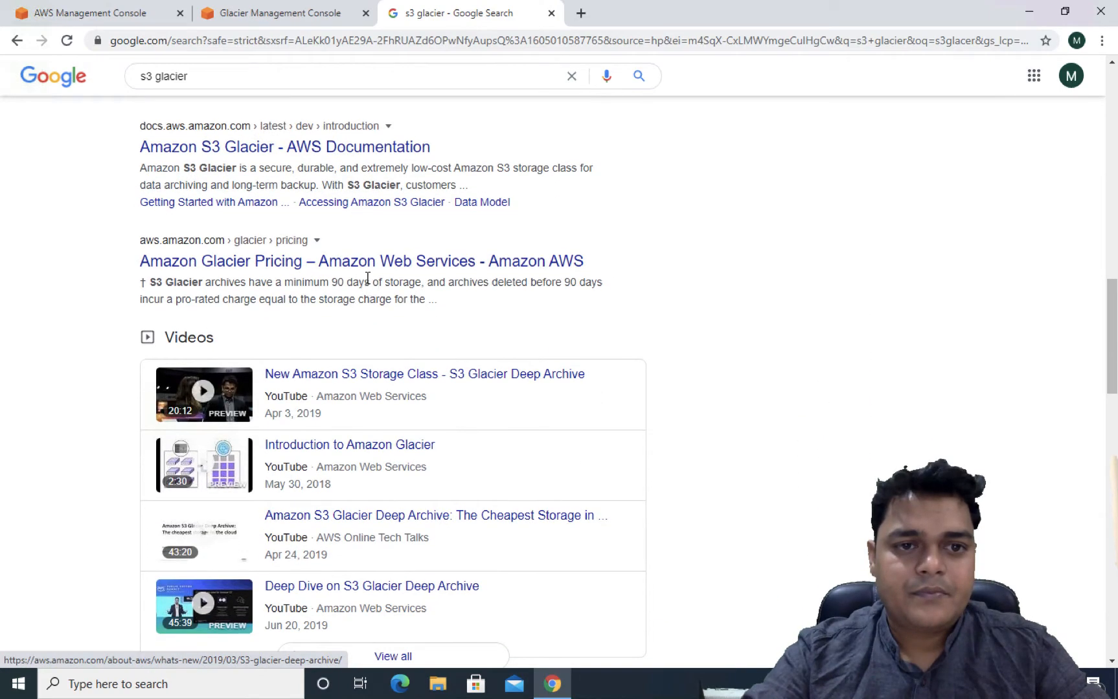
scroll(367, 279, "down", 1)
scroll(367, 278, "up", 10)
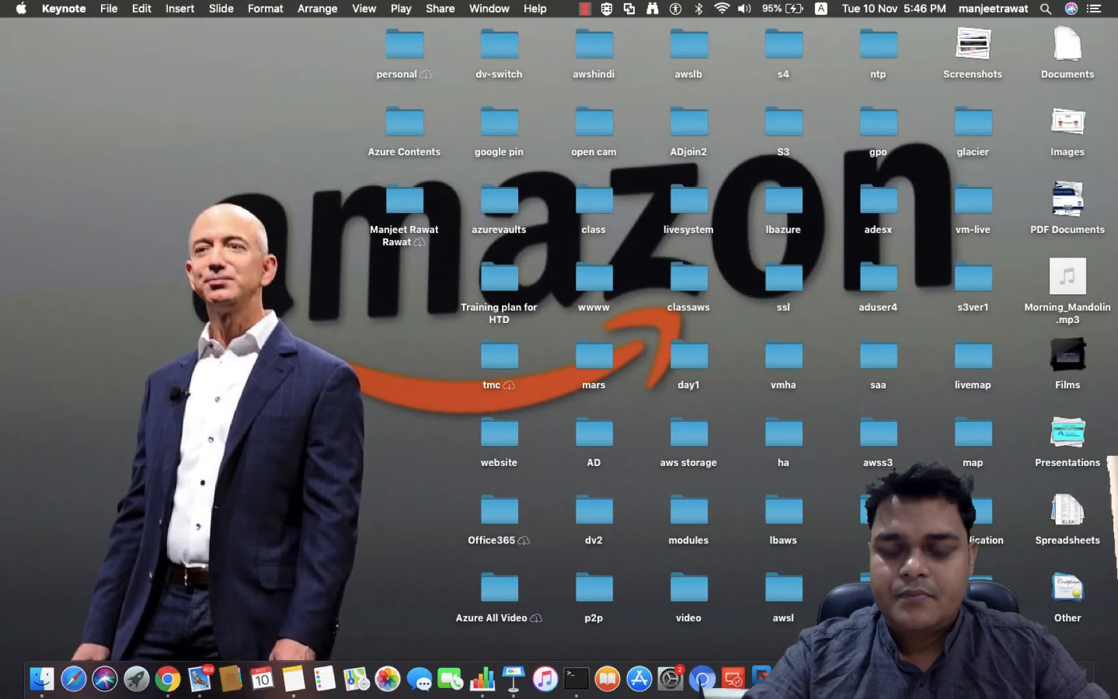
right_click(1013, 679)
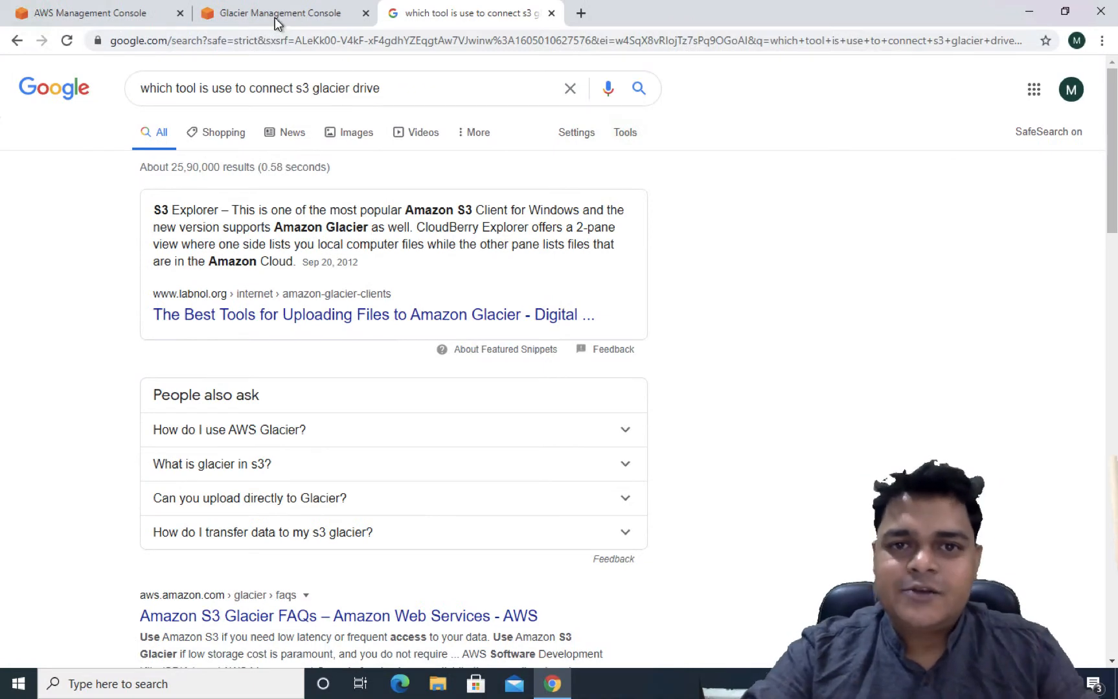
Step: Search Google for "fast glacier" in place of the previous query
left_click(274, 18)
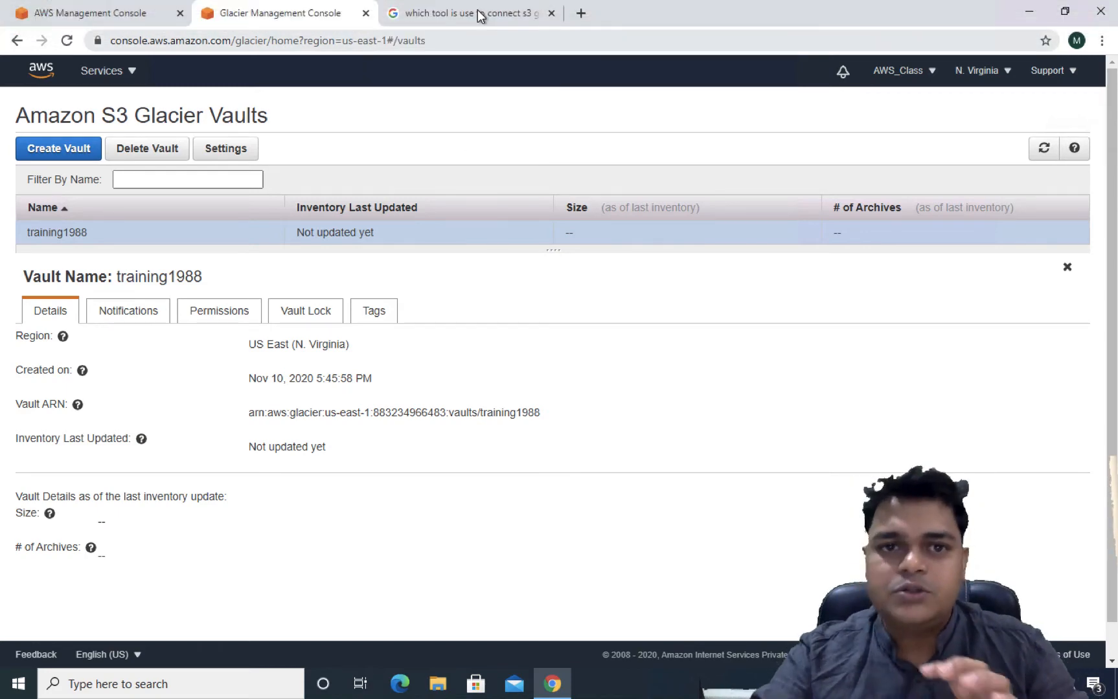
left_click(480, 14)
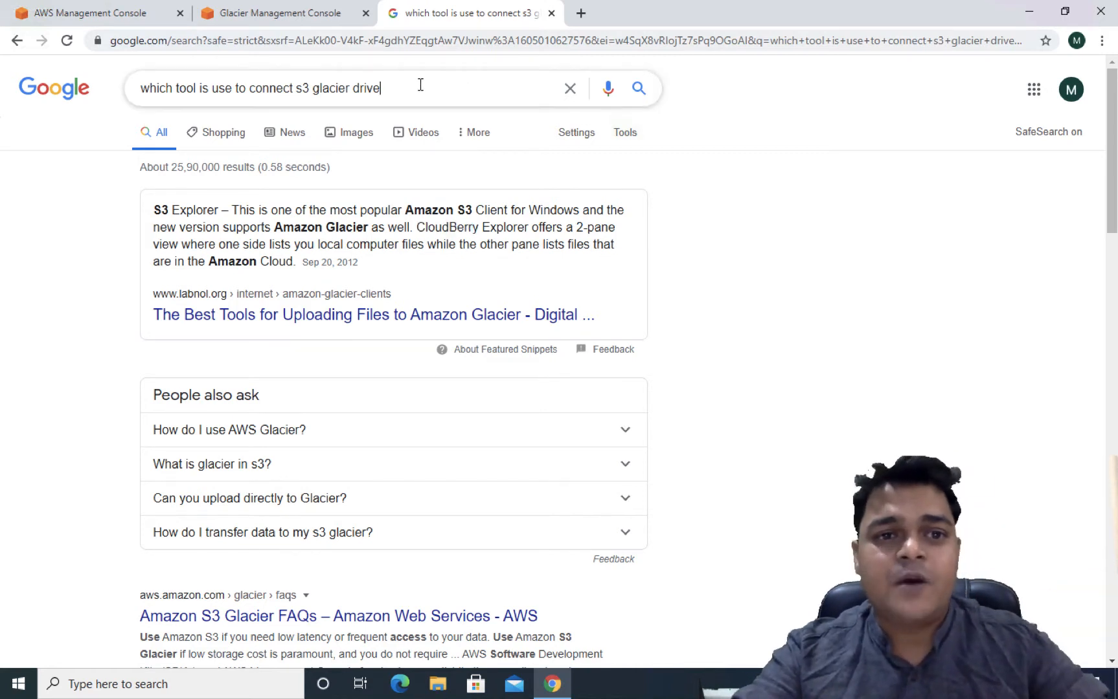
left_click_drag(420, 85, 147, 82)
type("fast")
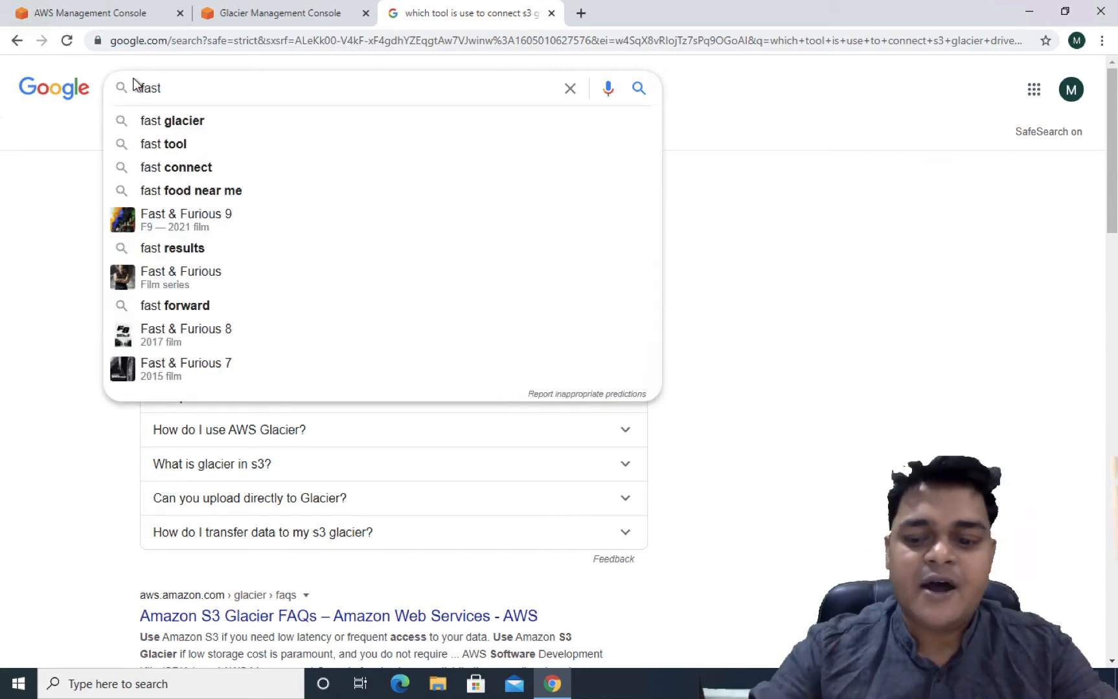
key("Down")
key("Return")
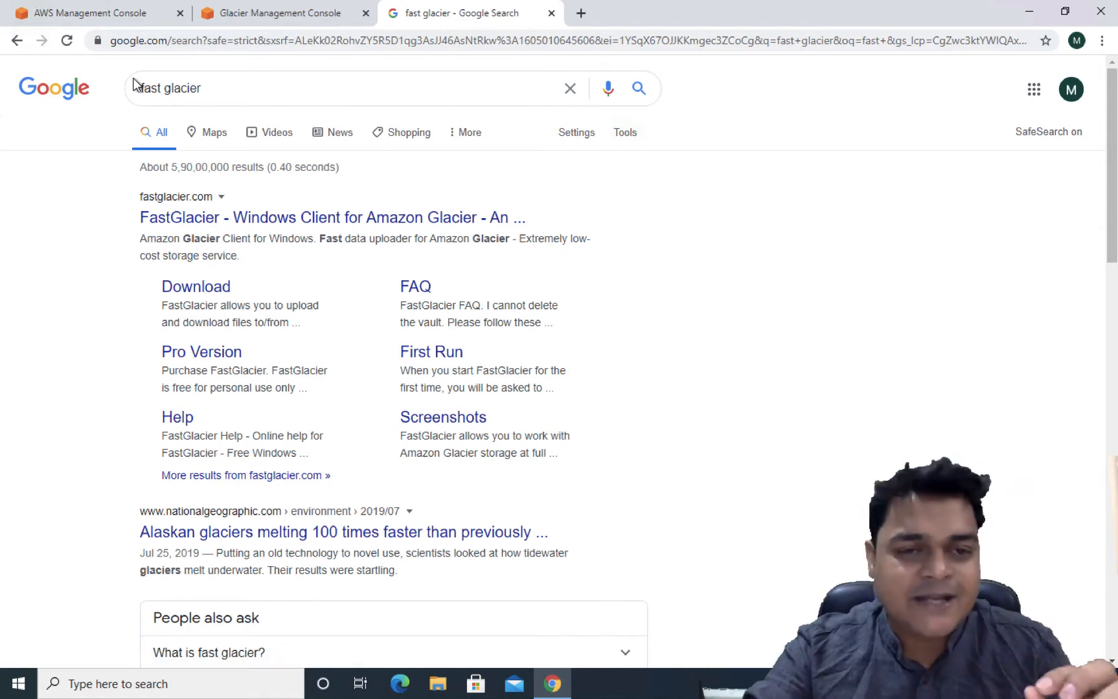
Step: Open the FastGlacier website from the search results in a new browser tab
scroll(232, 415, "down", 5)
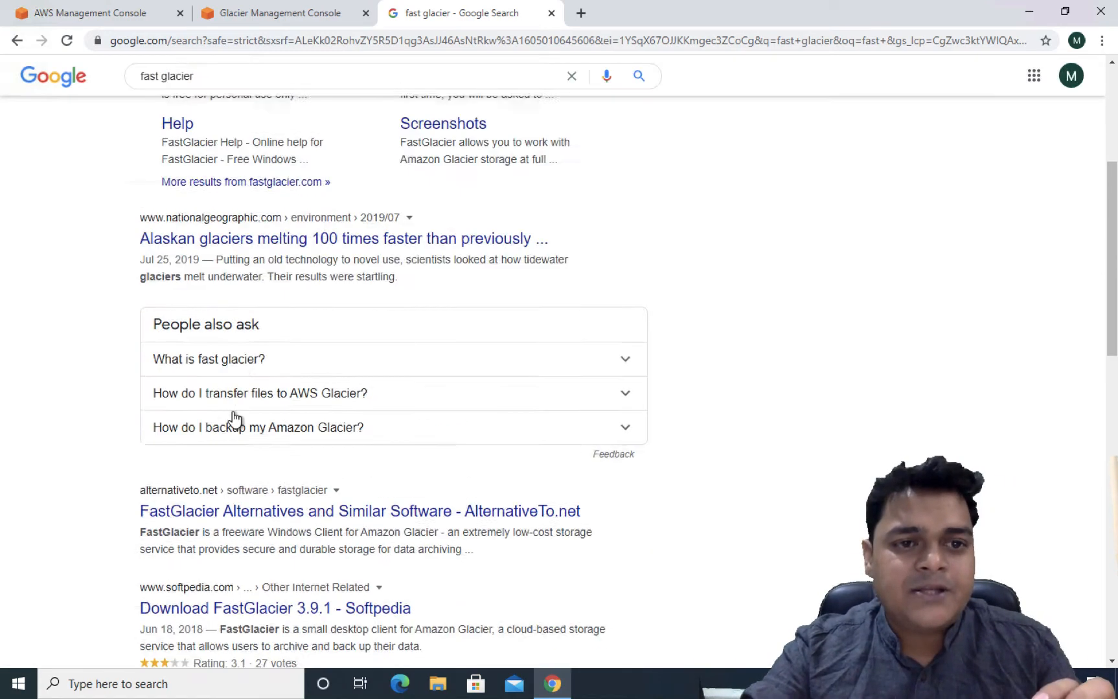
scroll(233, 414, "up", 5)
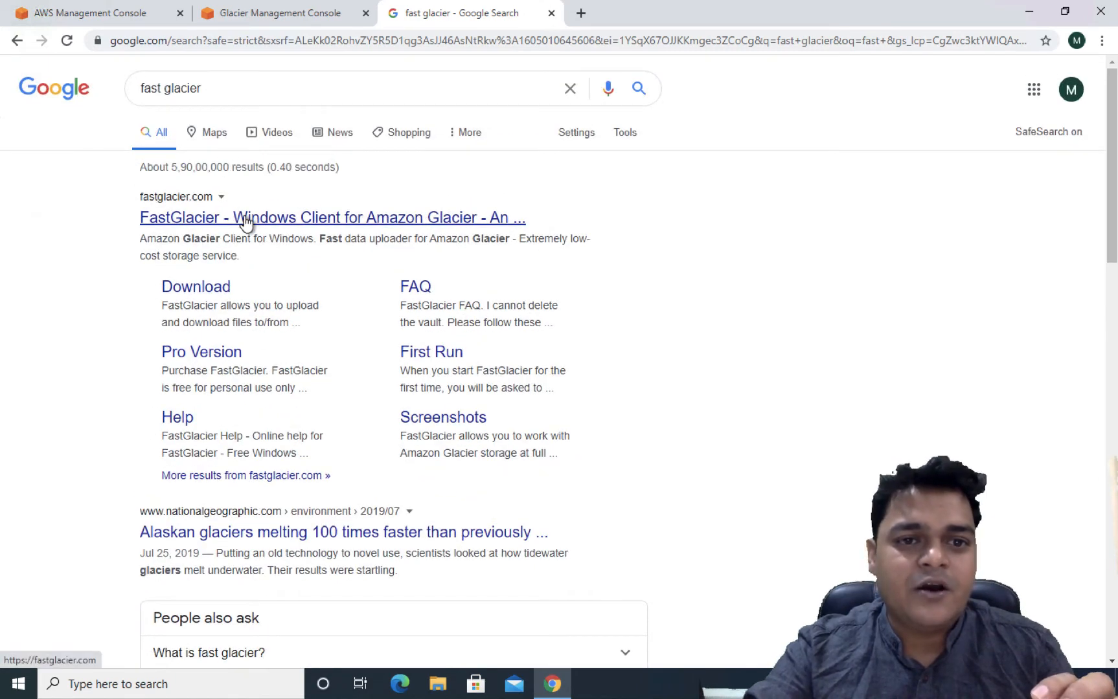
right_click(244, 217)
left_click(304, 227)
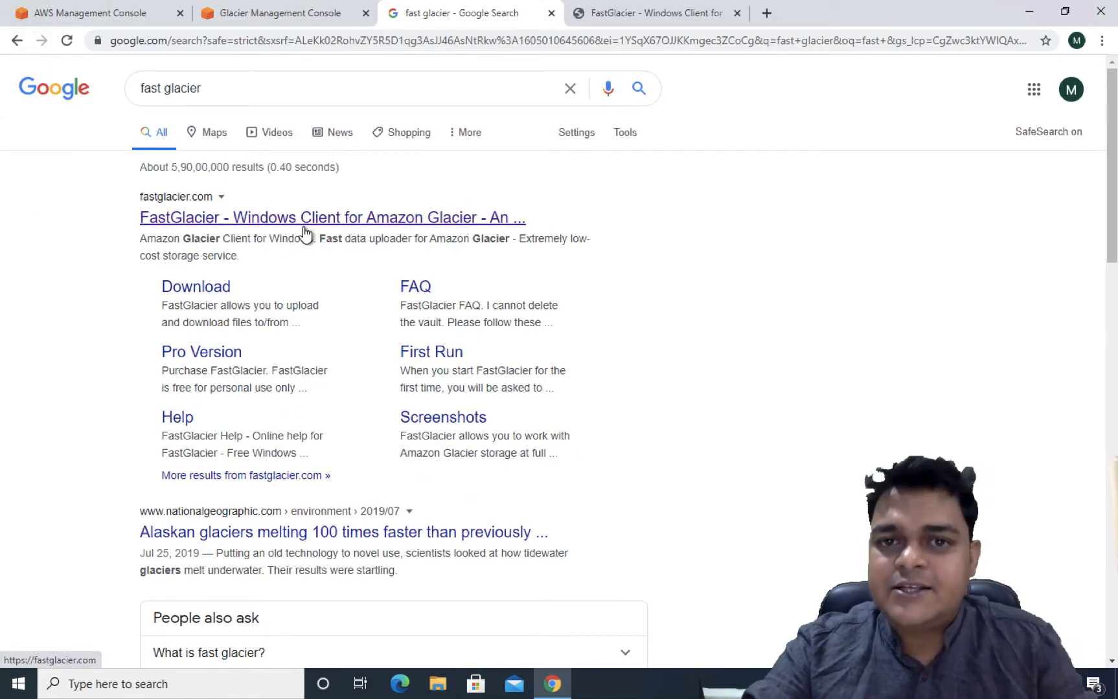
left_click(649, 19)
Step: Look over the FastGlacier home page, download the freeware installer fastglacier-3-9-1.exe and launch it
scroll(500, 412, "down", 1)
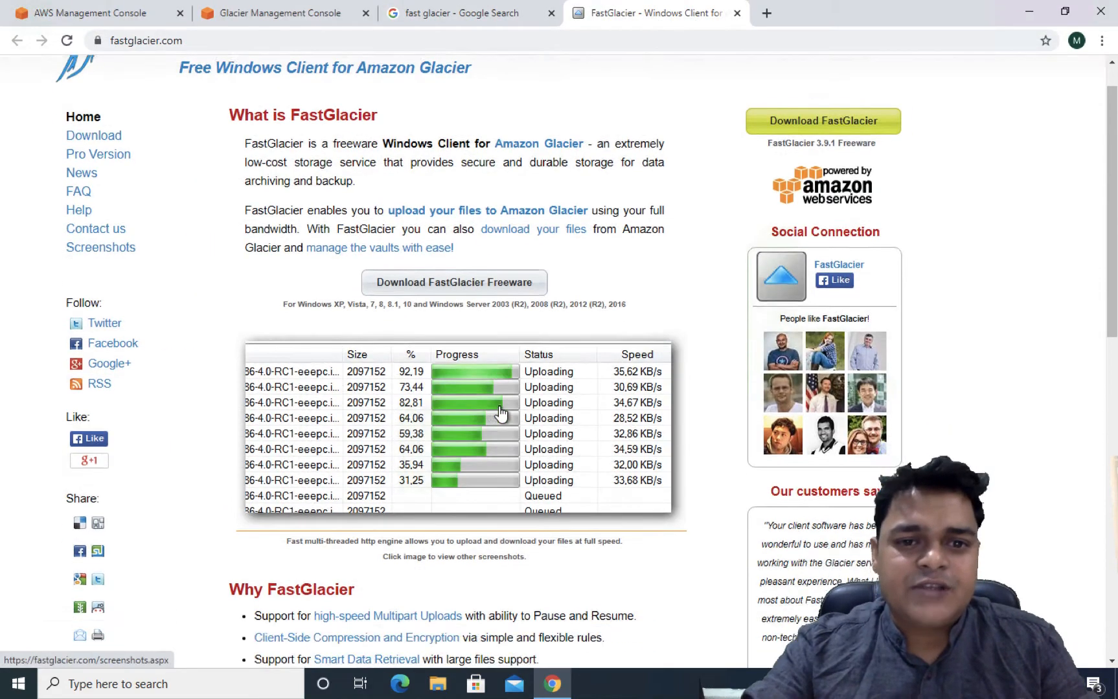
scroll(580, 274, "down", 6)
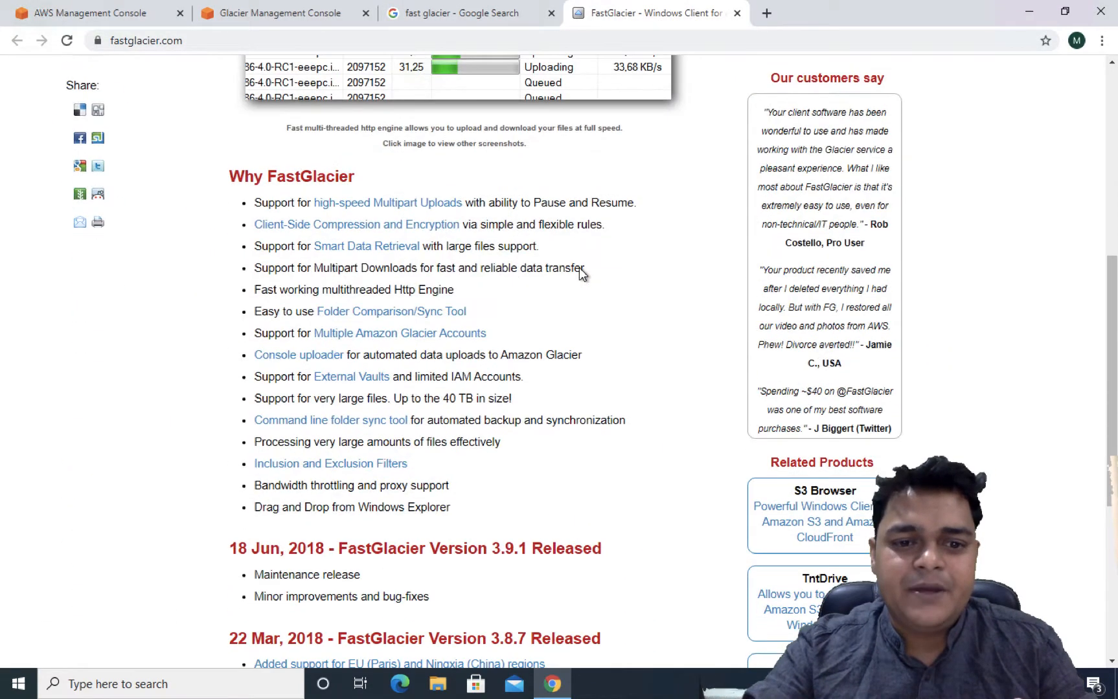
scroll(580, 274, "down", 6)
scroll(580, 274, "up", 8)
scroll(579, 268, "up", 5)
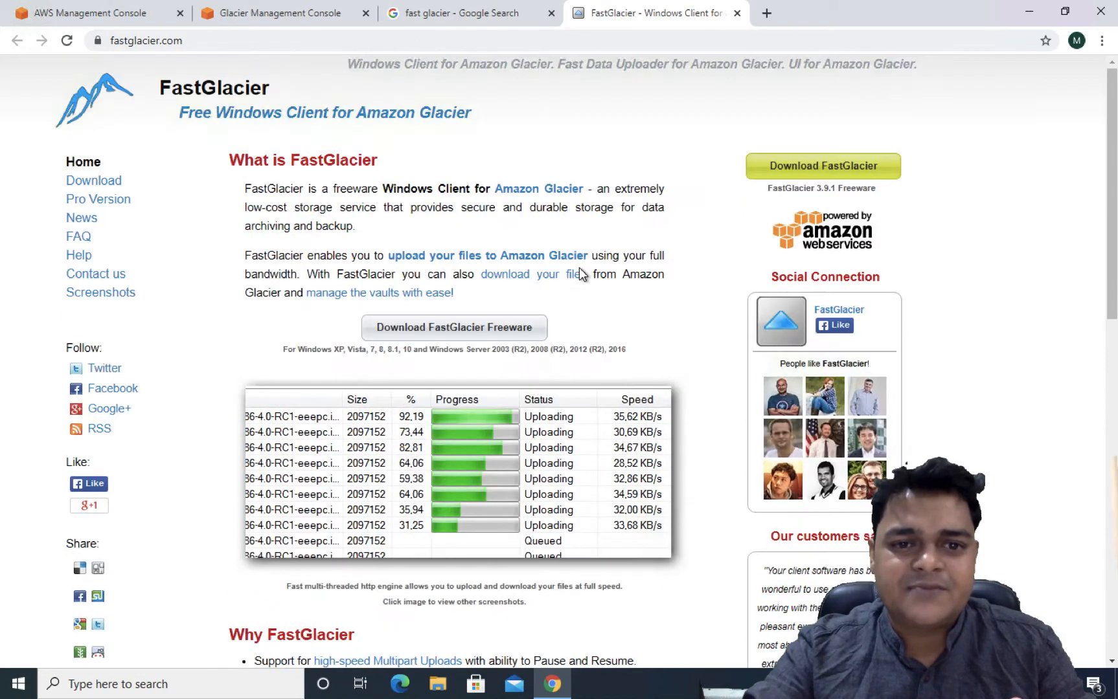
left_click(461, 329)
left_click(462, 330)
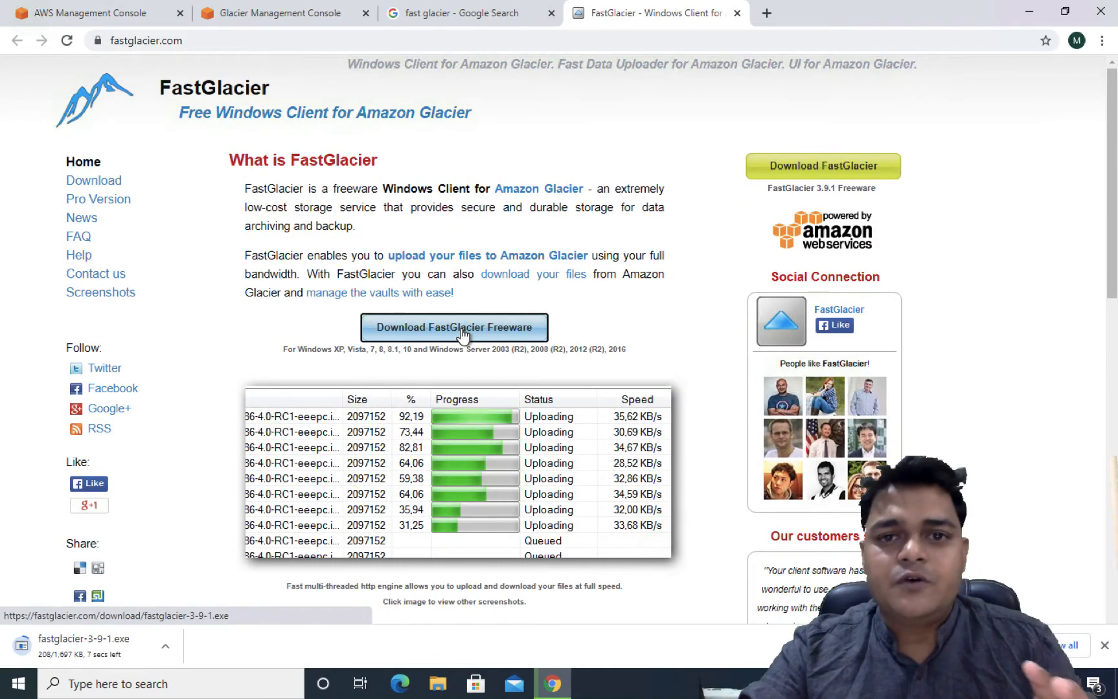
left_click(166, 645)
left_click(198, 552)
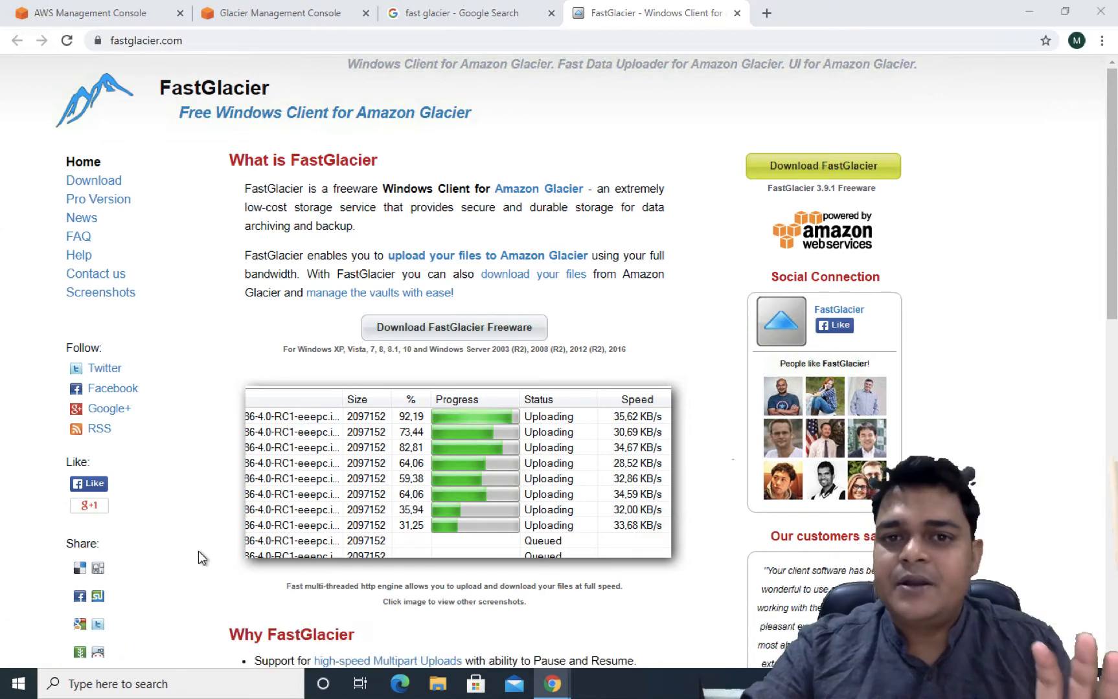
Step: Install FastGlacier 3.9.1, accepting the license agreement and keeping a desktop icon for all users, and start the program
left_click(1030, 11)
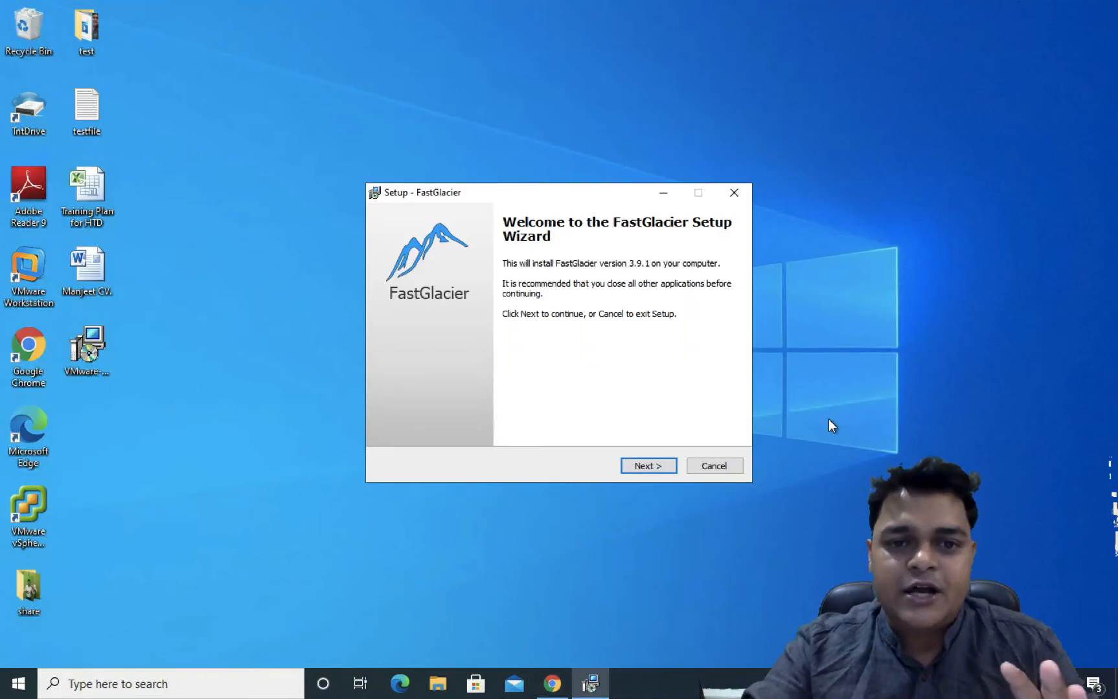
left_click(648, 466)
left_click(474, 420)
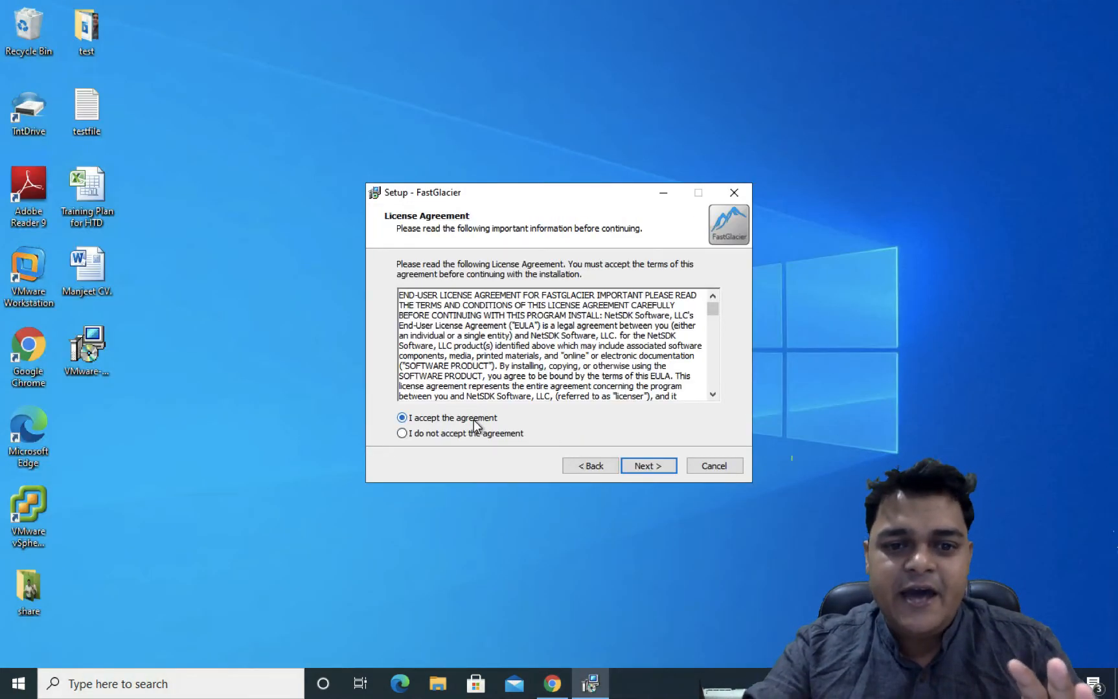
left_click(642, 471)
left_click(658, 471)
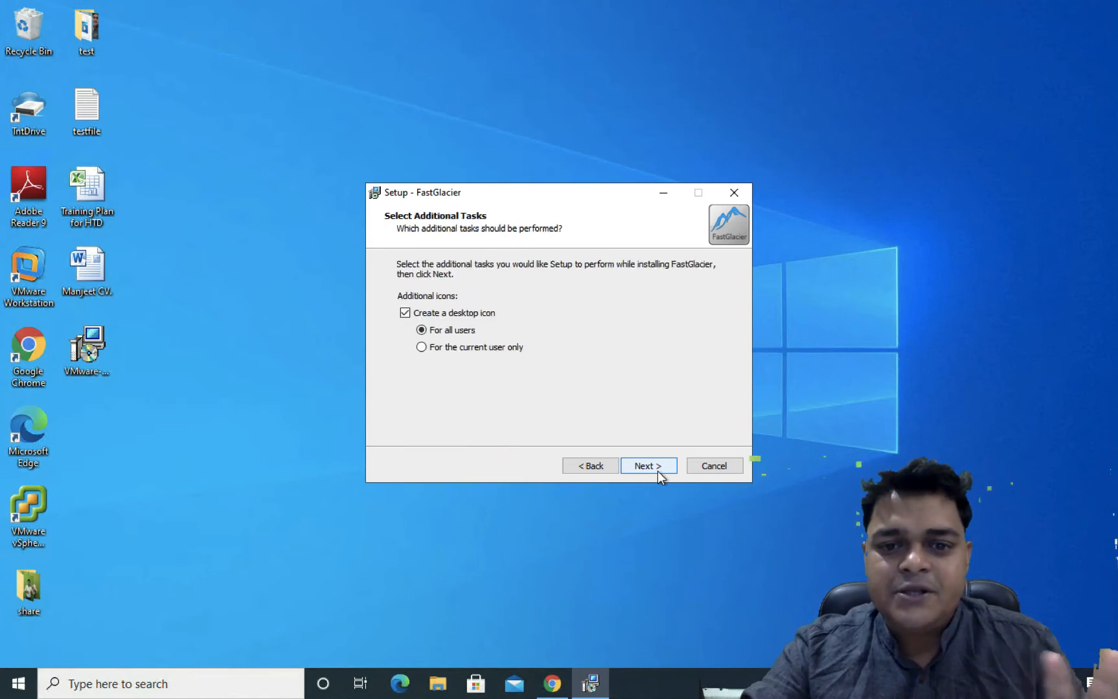
left_click(657, 471)
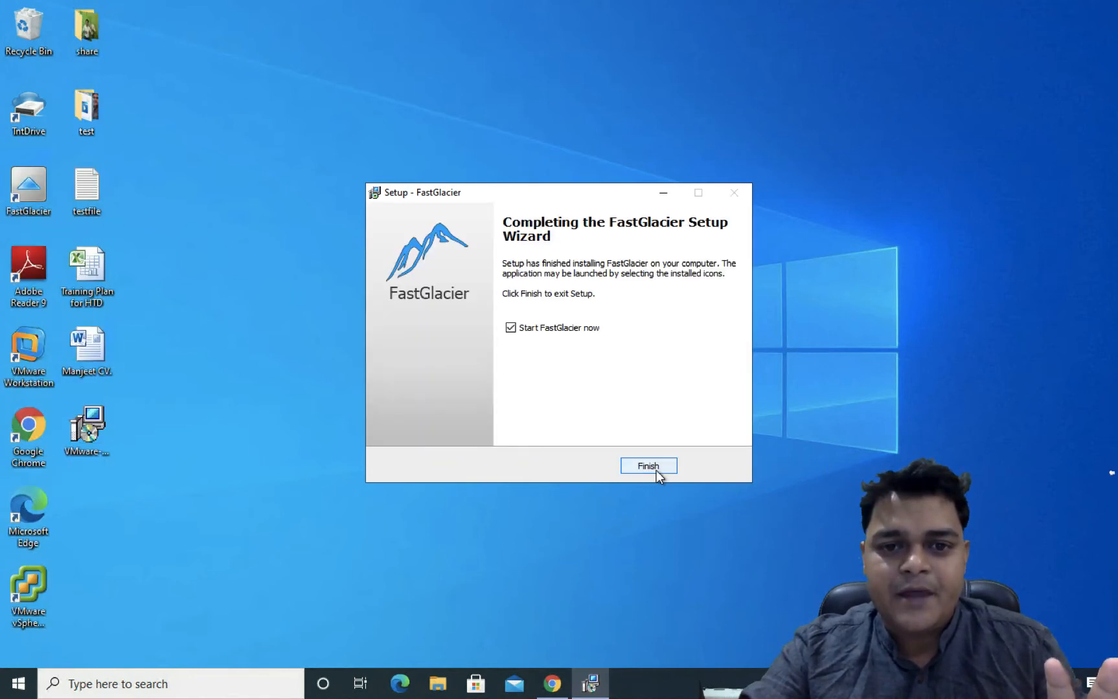
left_click(648, 467)
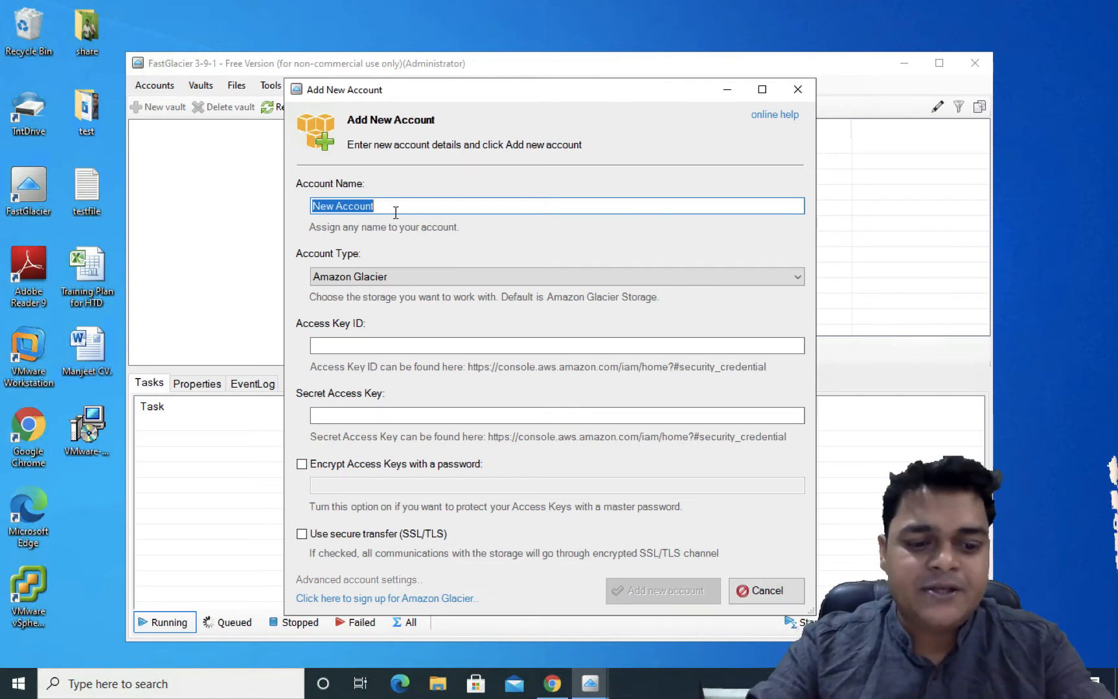
Step: Name the new FastGlacier account AWS-Free-Trail, keeping the account type Amazon Glacier
type("AWS-Ft")
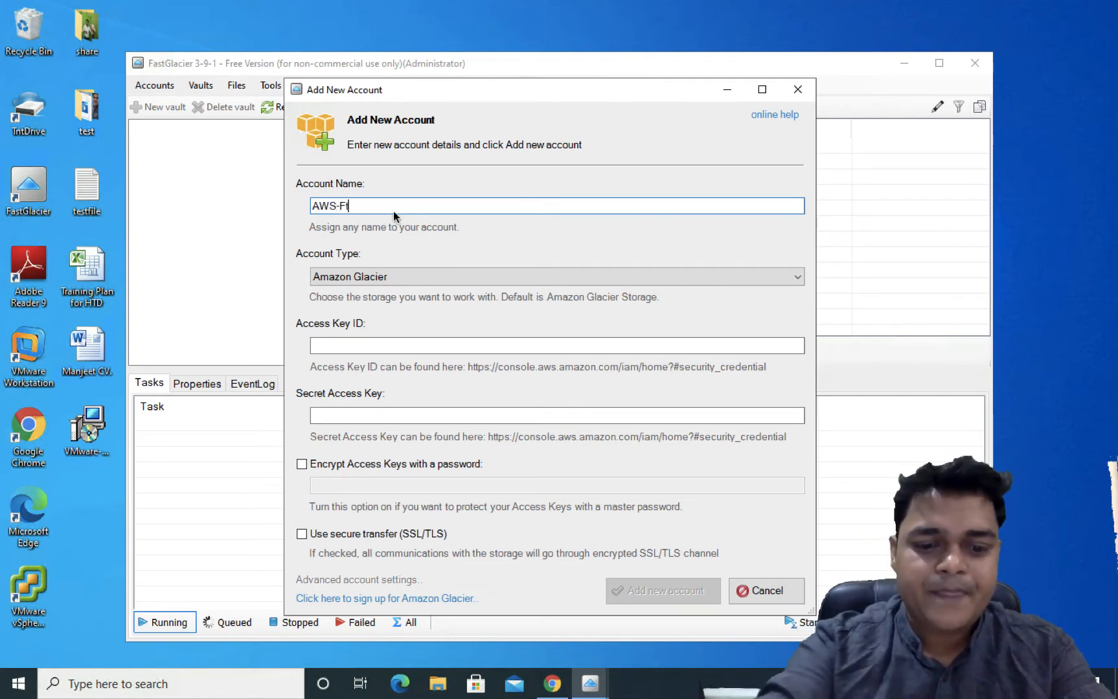
key("BackSpace")
type("ree-Trail")
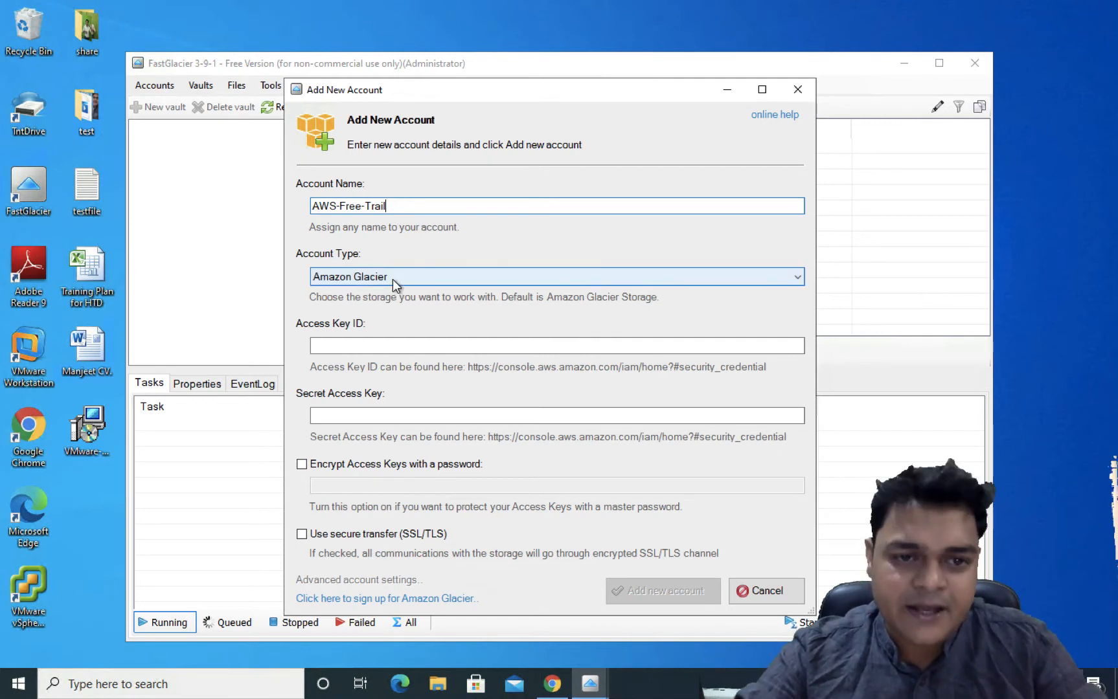
left_click(389, 345)
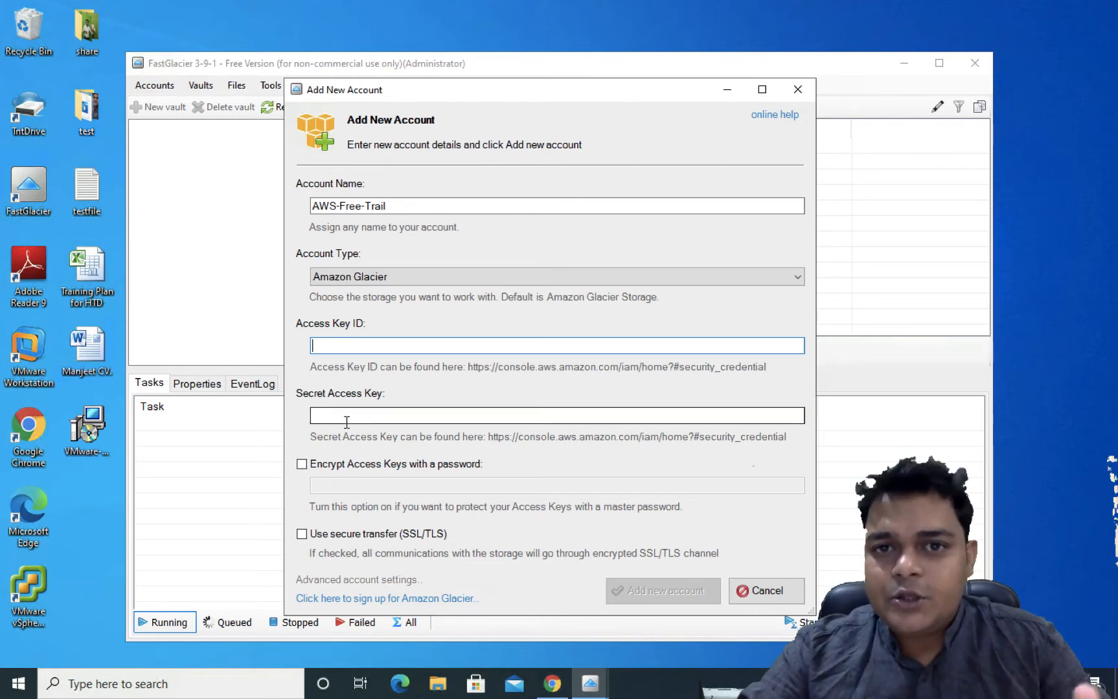
Step: Switch to Chrome, close the FastGlacier and Google tabs, and open the AWS account's security credentials page
left_click(551, 684)
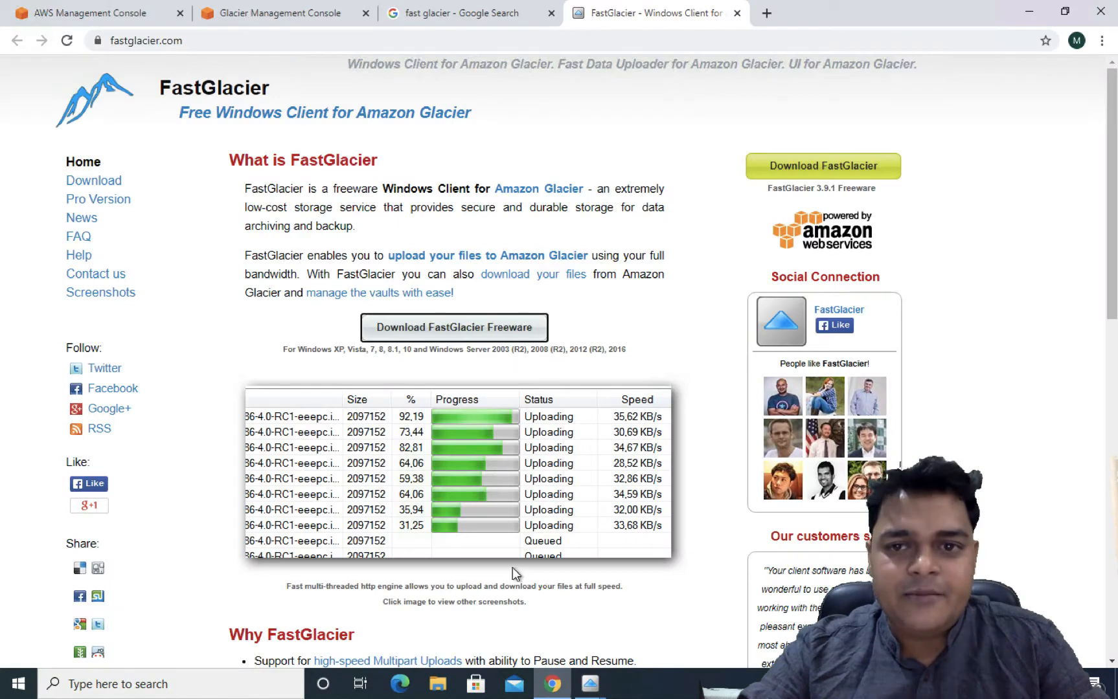
left_click(737, 13)
left_click(552, 13)
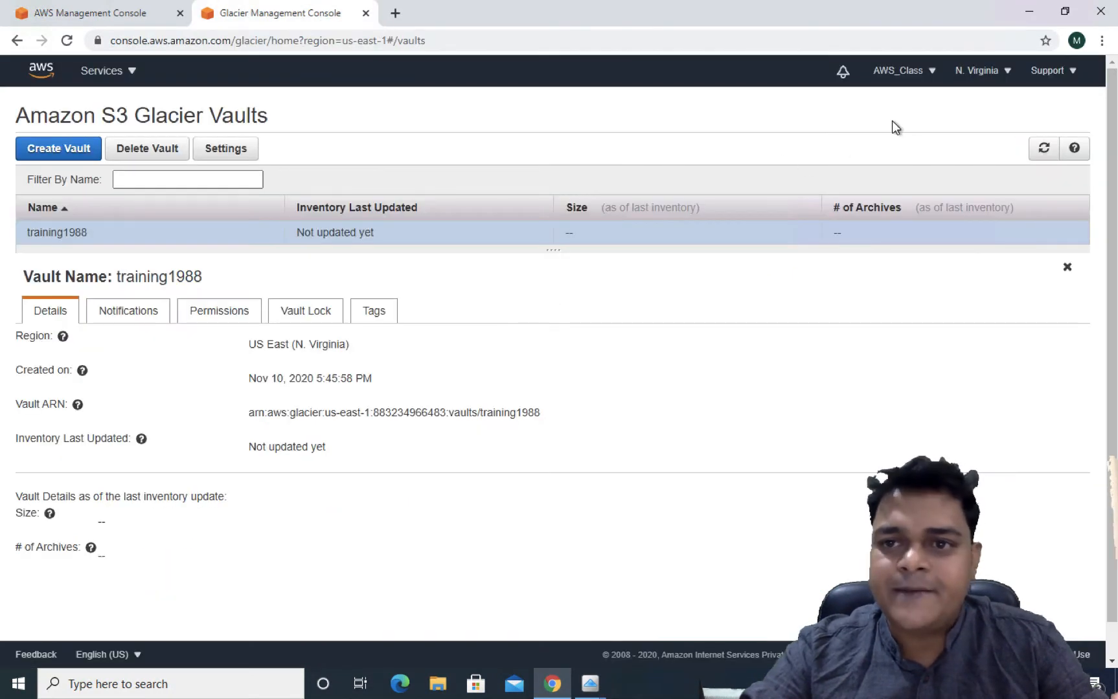
left_click(138, 22)
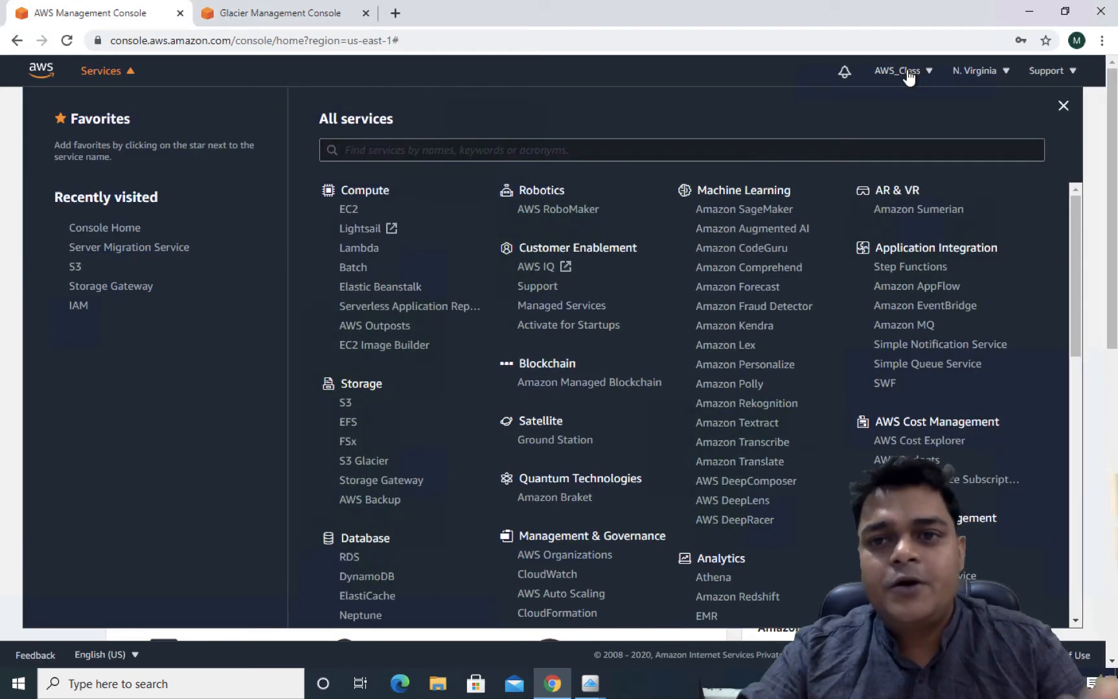
left_click(908, 73)
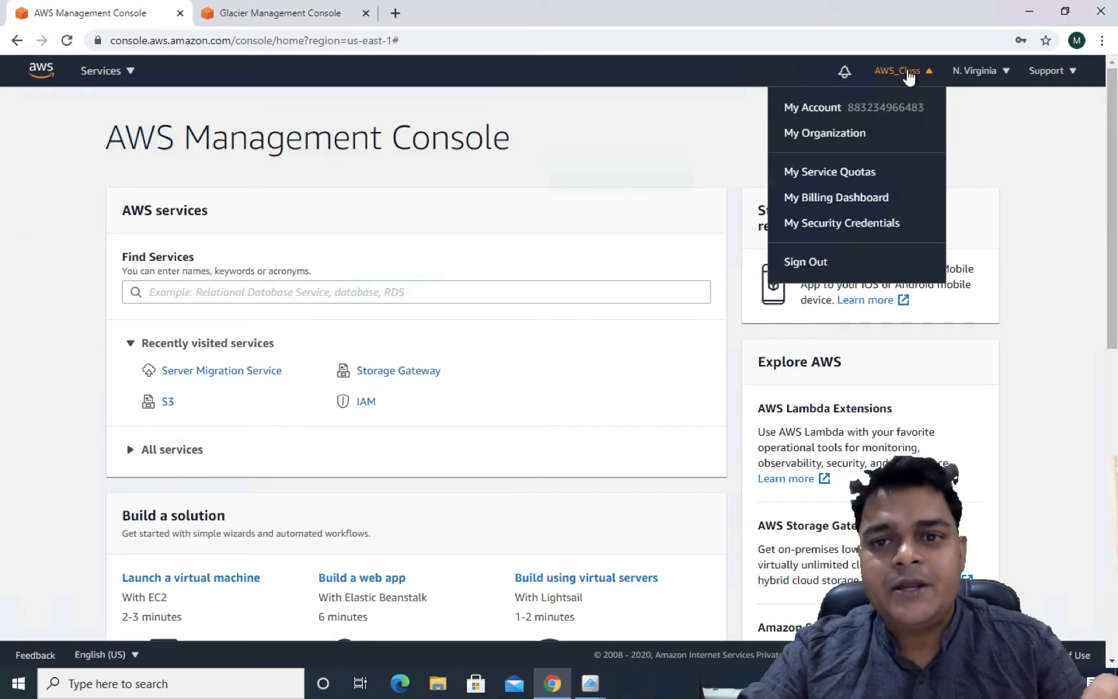
left_click(829, 224)
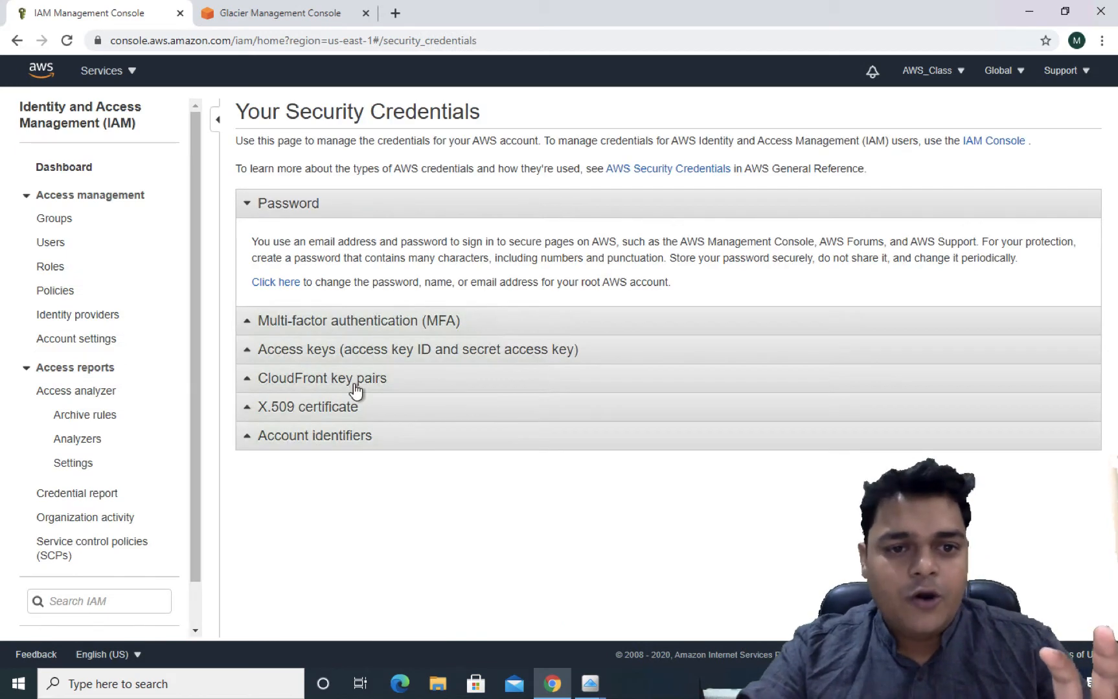
Step: Create a new AWS access key and show its access key ID and secret access key
left_click(250, 350)
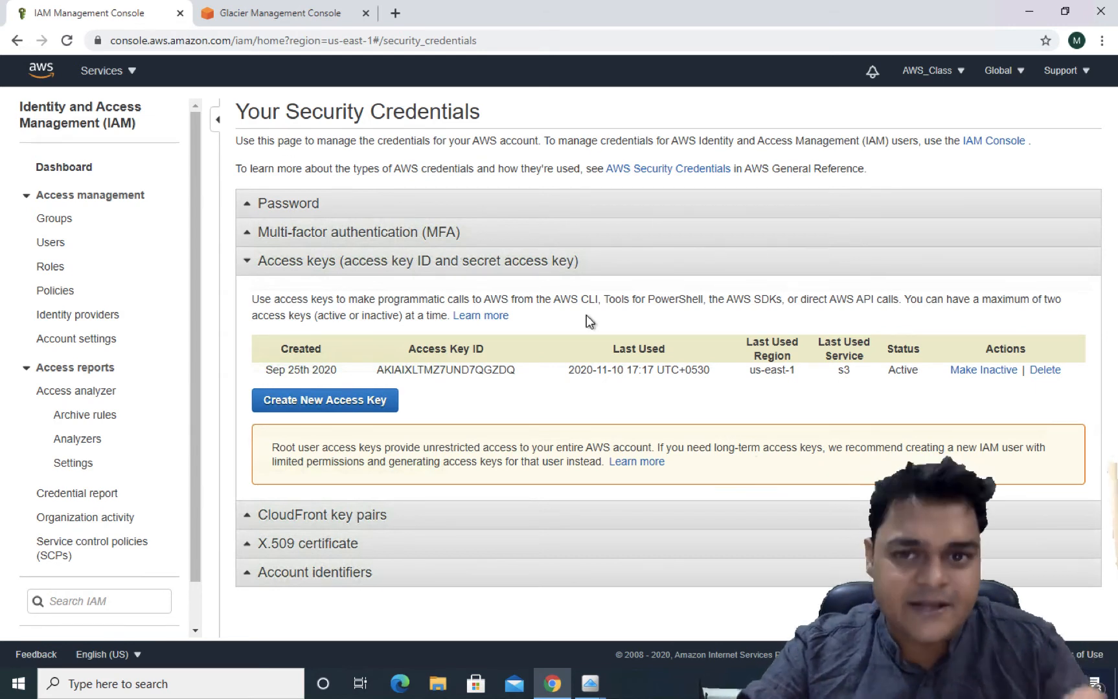
left_click(310, 403)
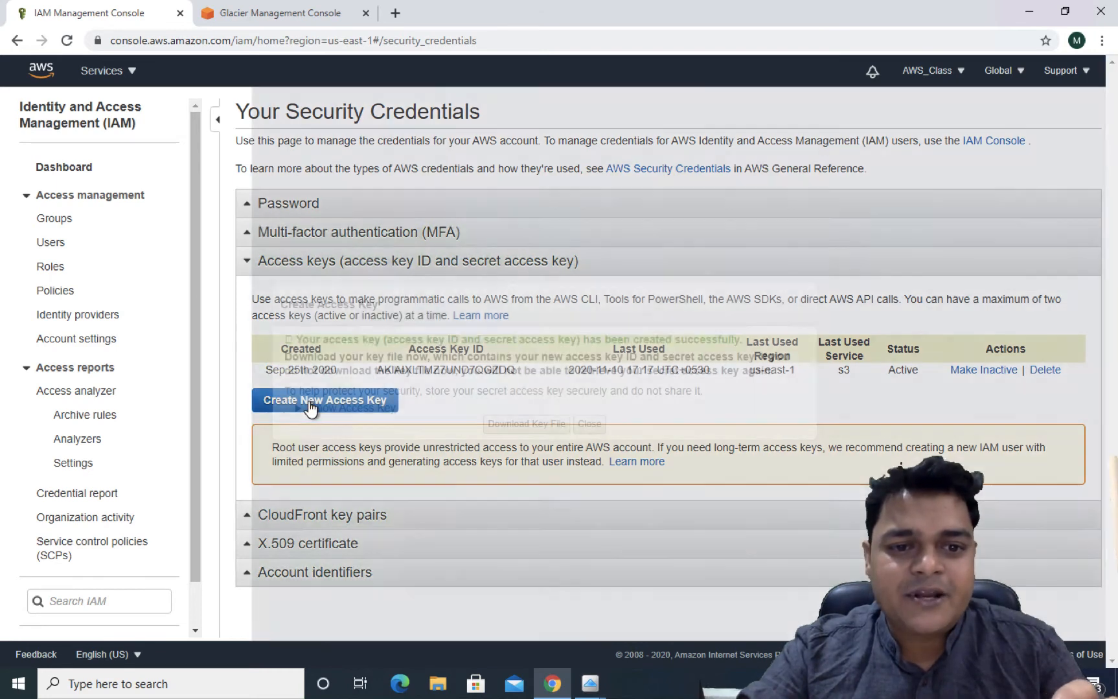
left_click(313, 410)
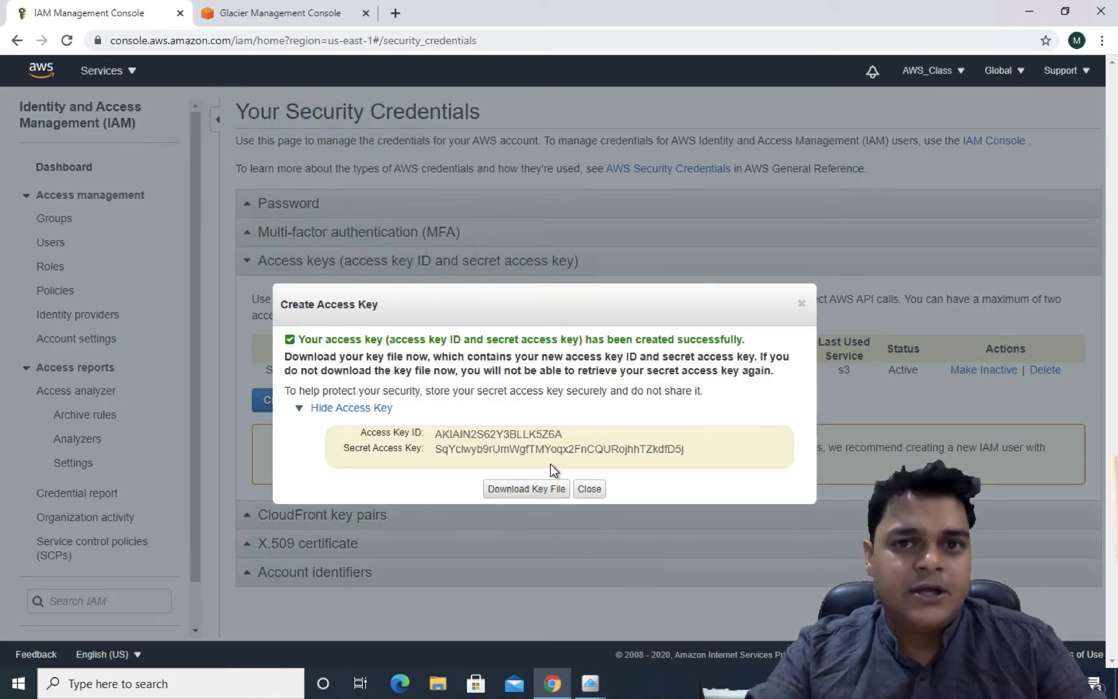
Step: Copy the new access key ID from the AWS console and paste it as the Access Key ID of the new FastGlacier account
left_click_drag(562, 435, 431, 435)
right_click(460, 433)
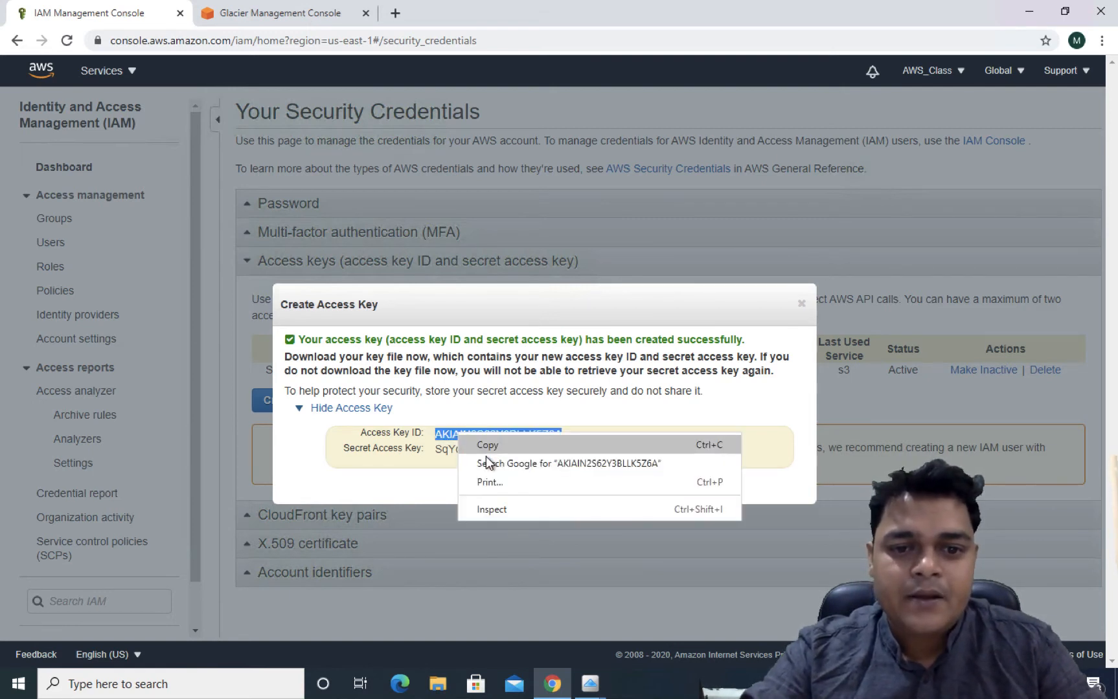
left_click(484, 446)
mouse_move(588, 688)
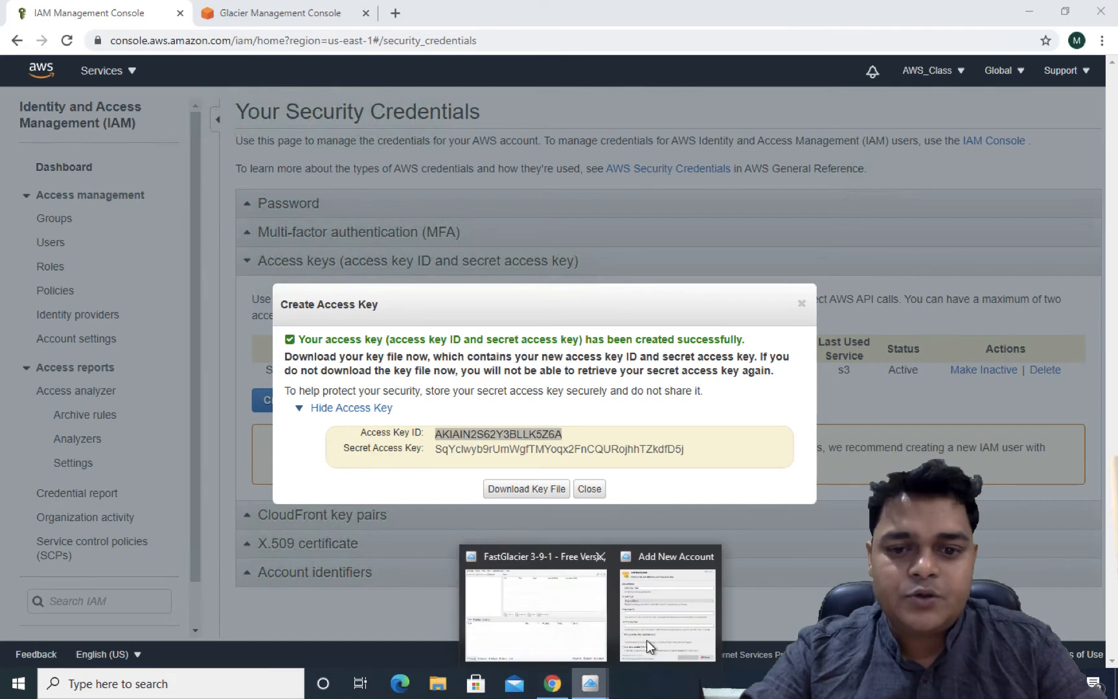
left_click(664, 629)
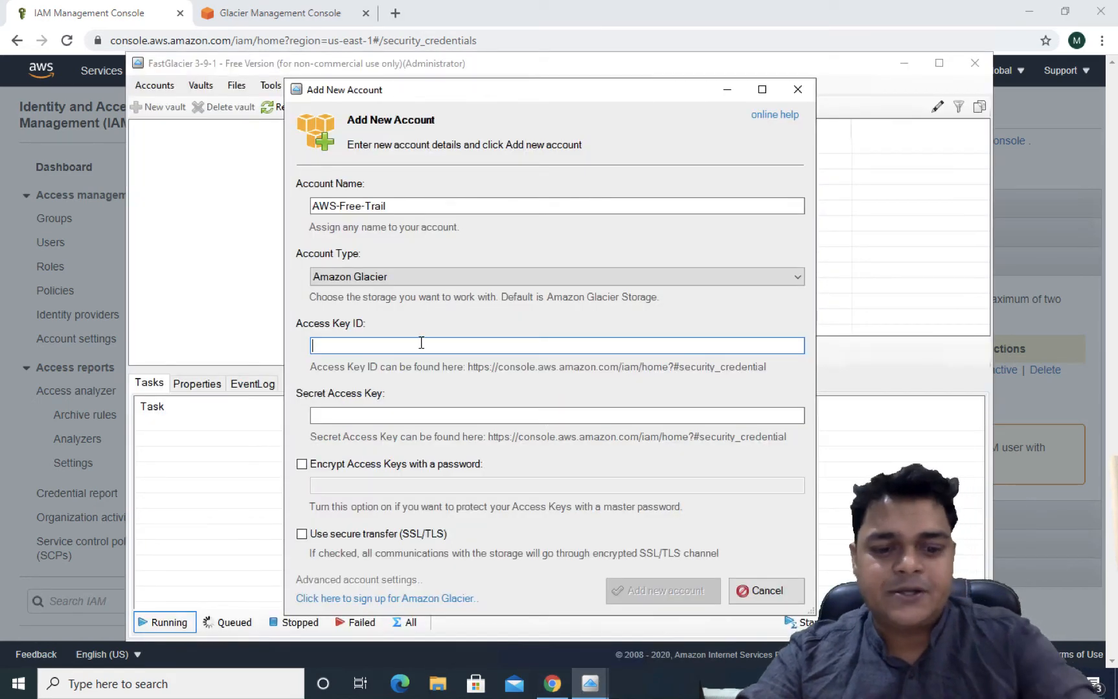
key("super")
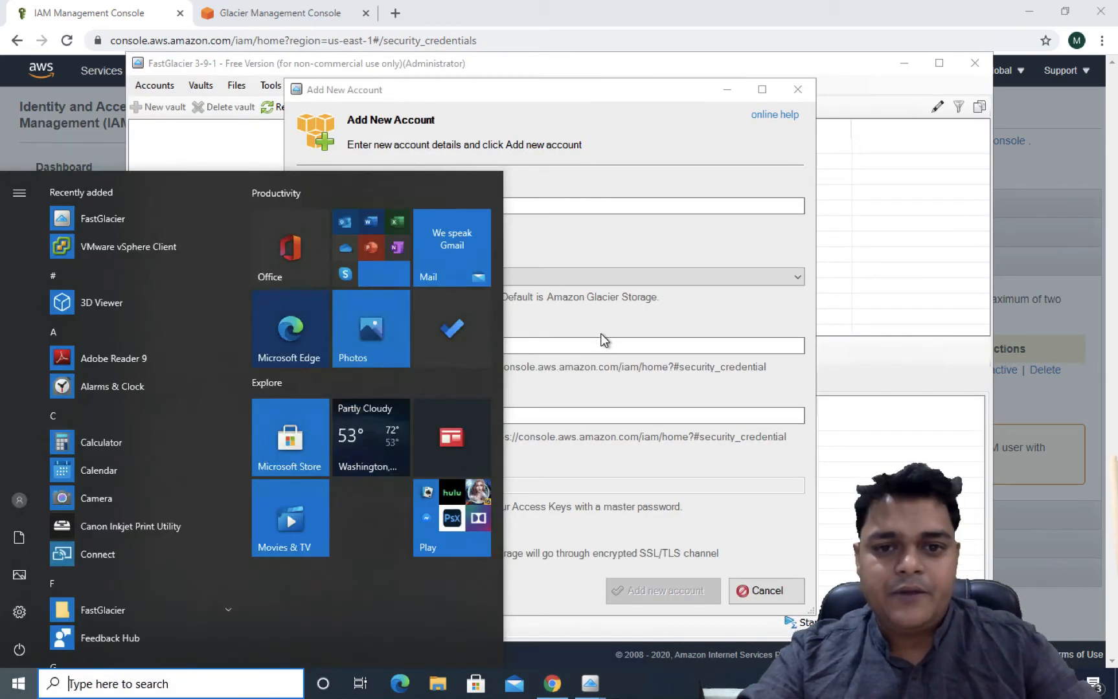
left_click(574, 347)
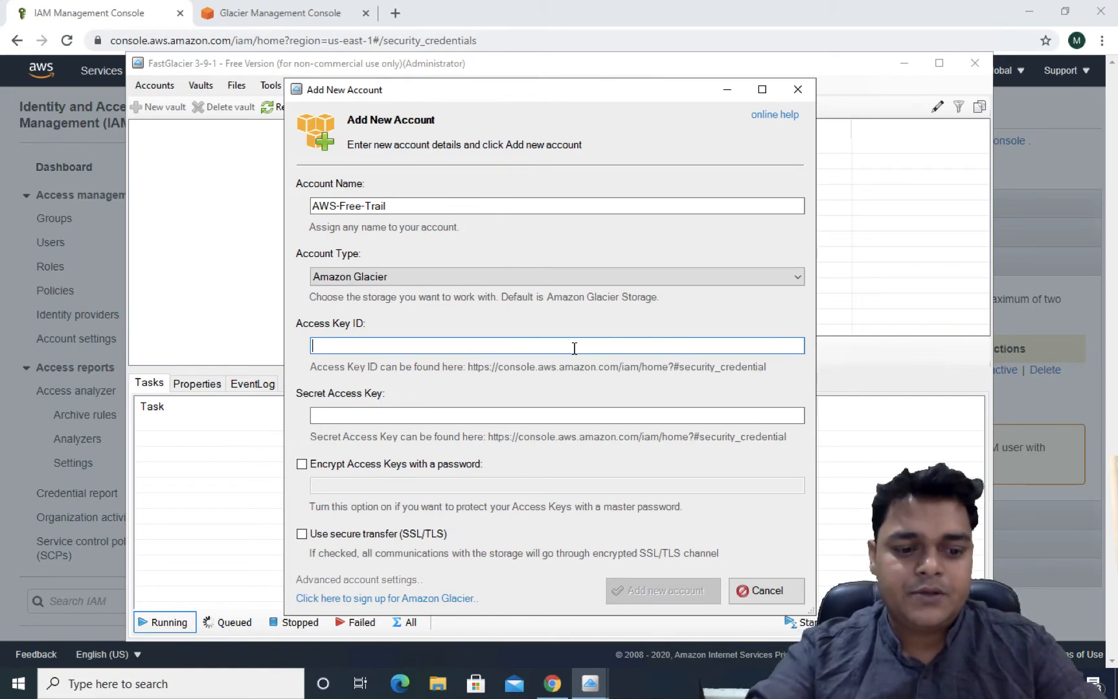
key("ctrl+v")
Step: Copy the new secret access key from the AWS console into the FastGlacier account's Secret Access Key and add the account
left_click(474, 415)
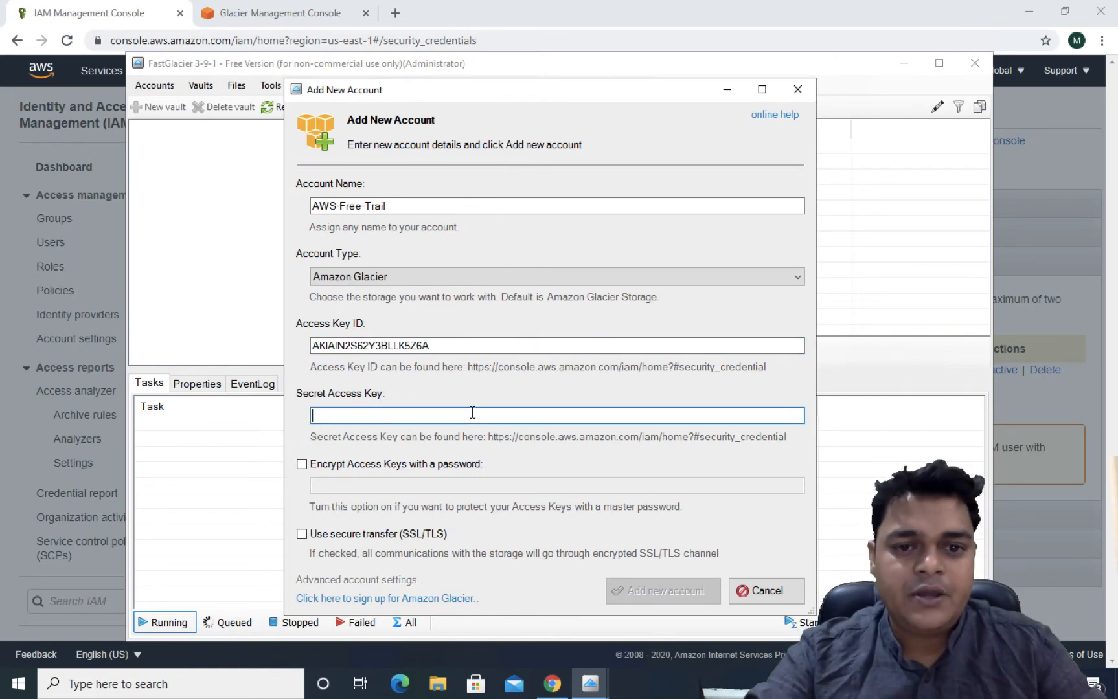
left_click(104, 240)
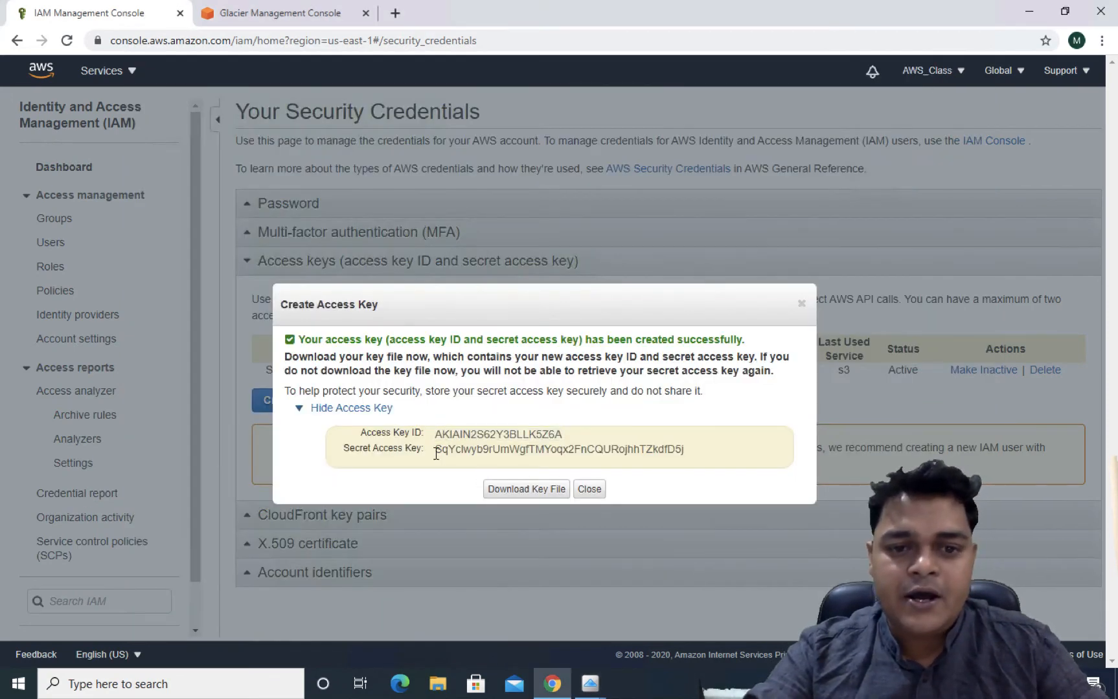
left_click_drag(435, 450, 721, 449)
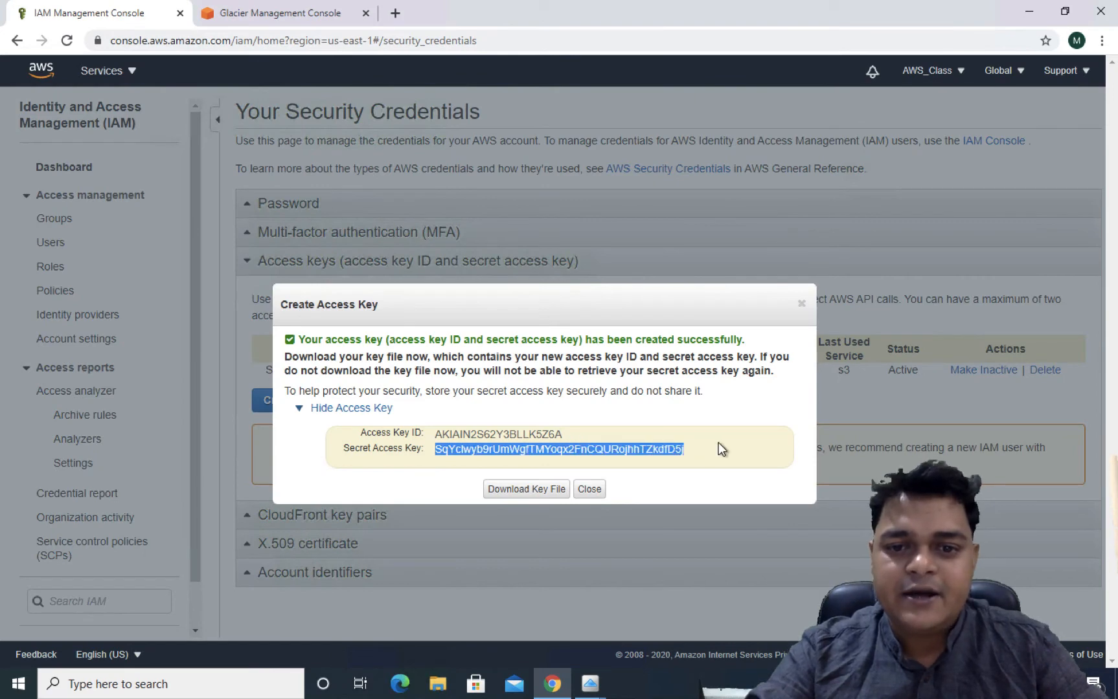
right_click(635, 452)
left_click(664, 460)
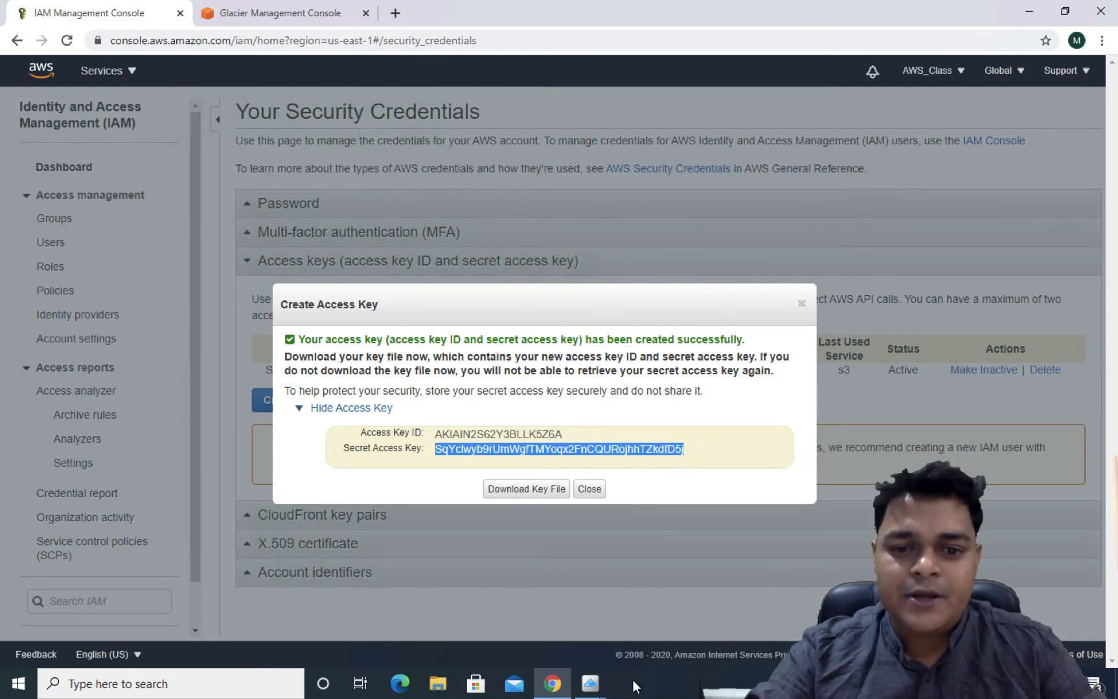
mouse_move(600, 690)
left_click(653, 612)
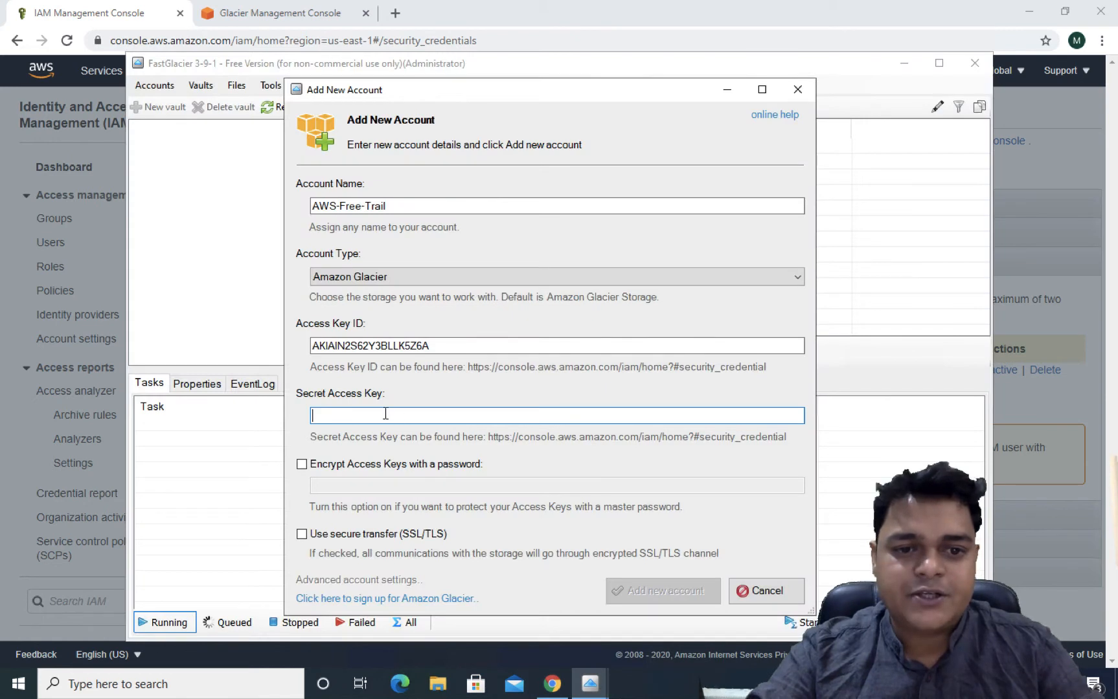
key("ctrl+v")
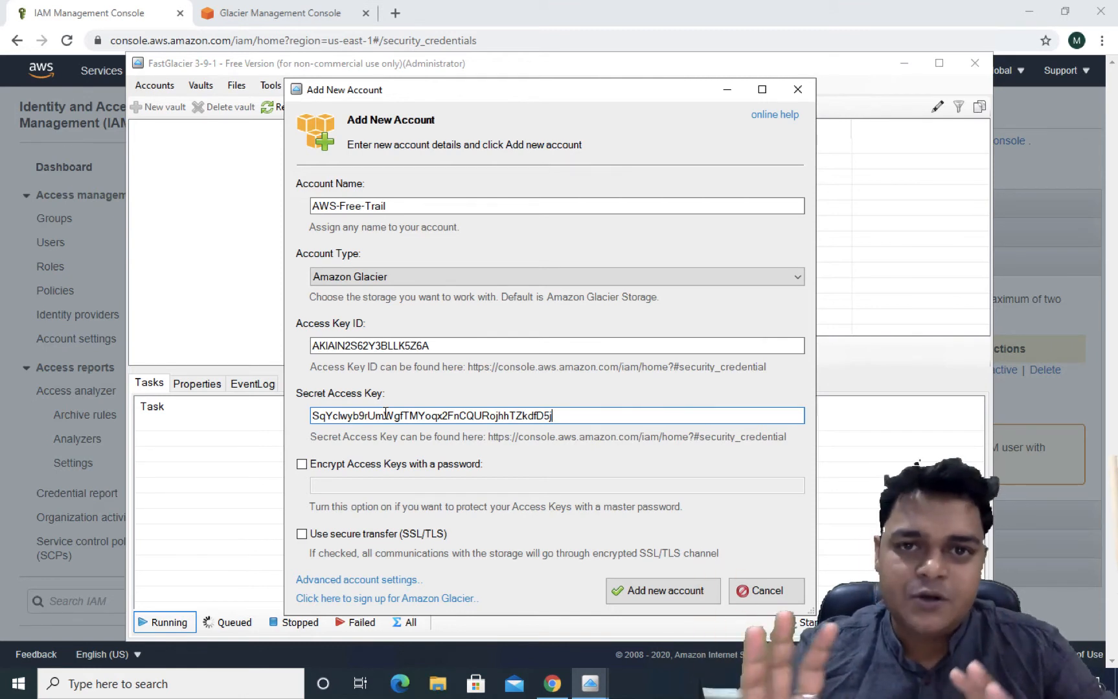
left_click(674, 597)
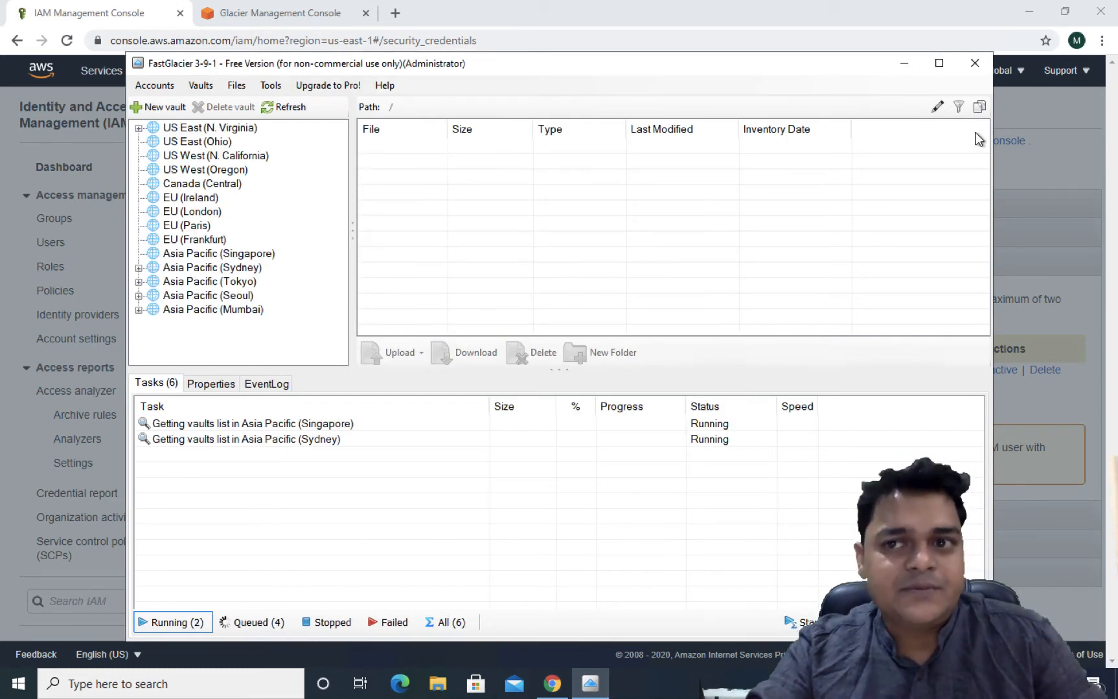
Step: Minimize the browser and open the training1988 vault under US East (N. Virginia) in FastGlacier
left_click(1025, 21)
left_click(1027, 16)
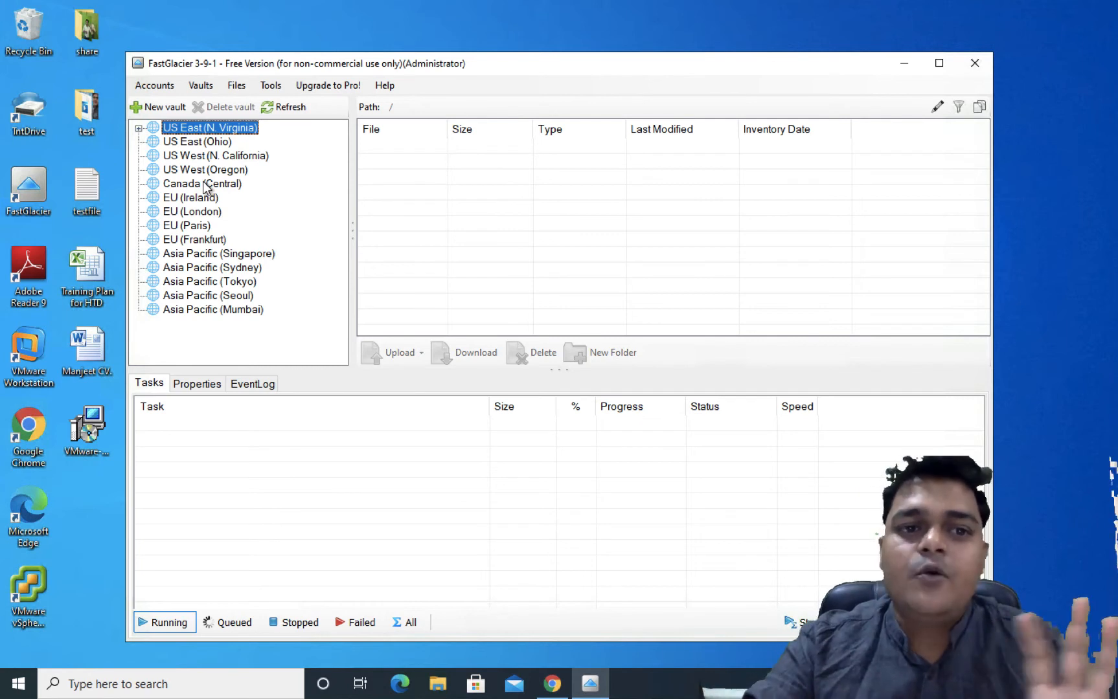
left_click(138, 128)
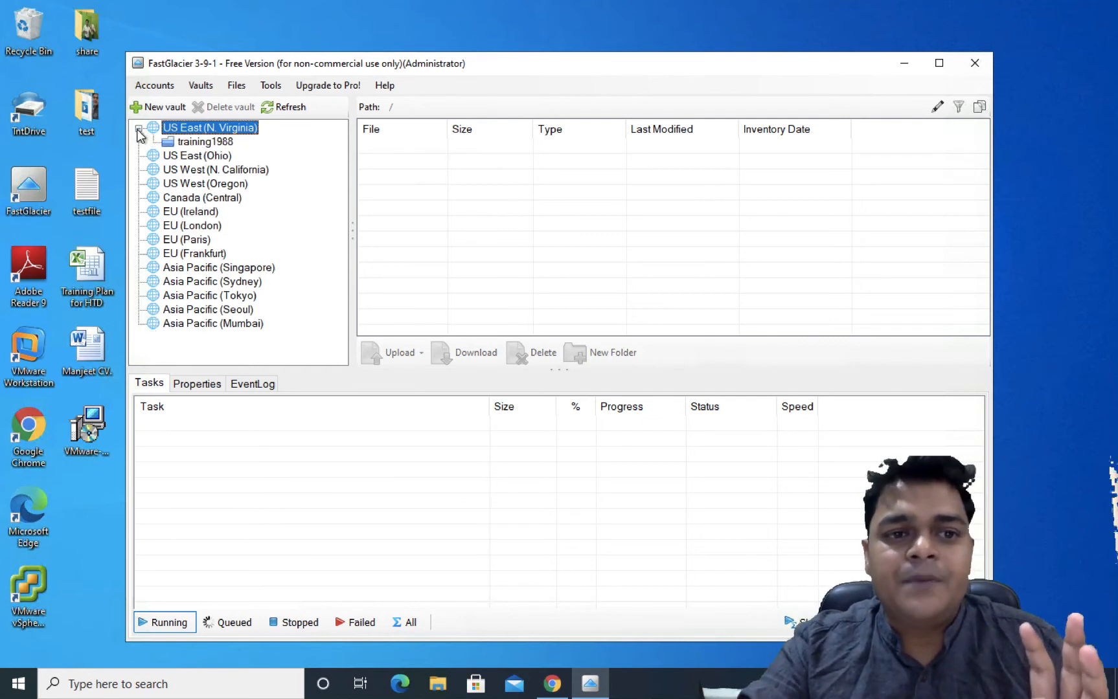
left_click(204, 141)
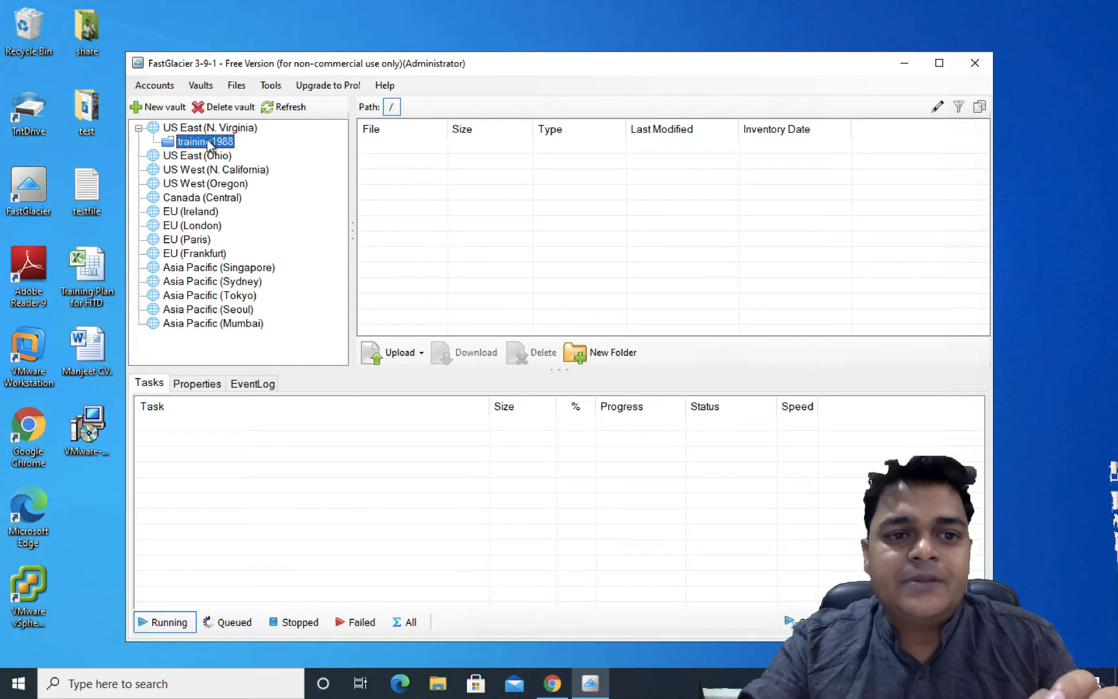
Step: Upload the Training Plan for HTD Excel file from the Desktop to the training1988 vault
left_click(403, 357)
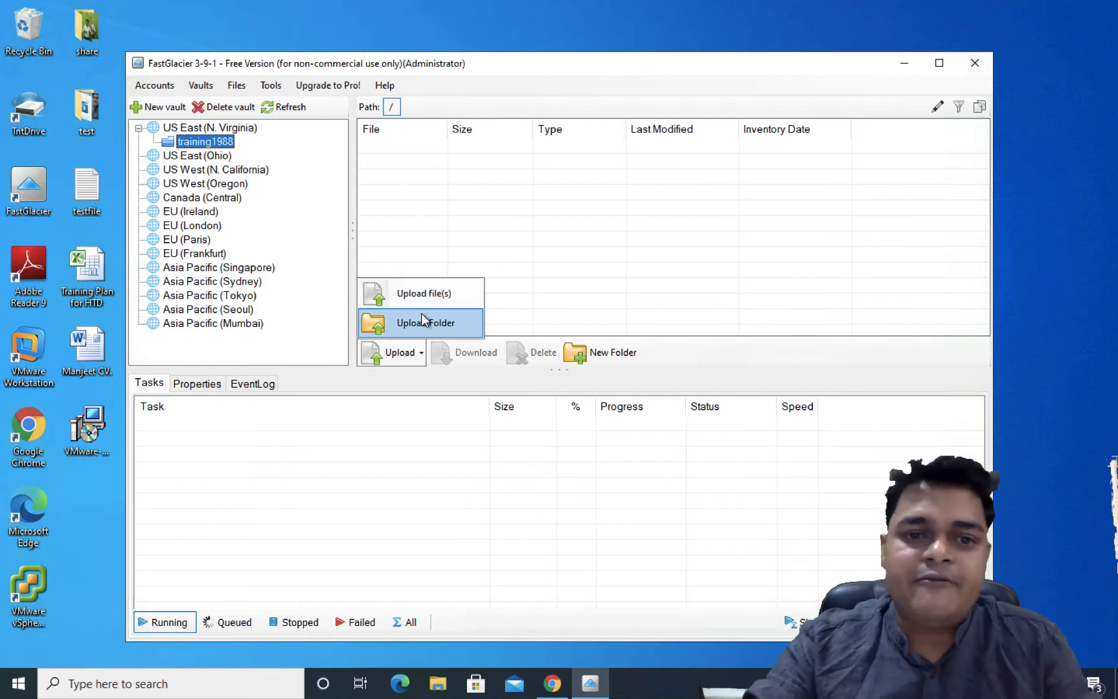
left_click(415, 291)
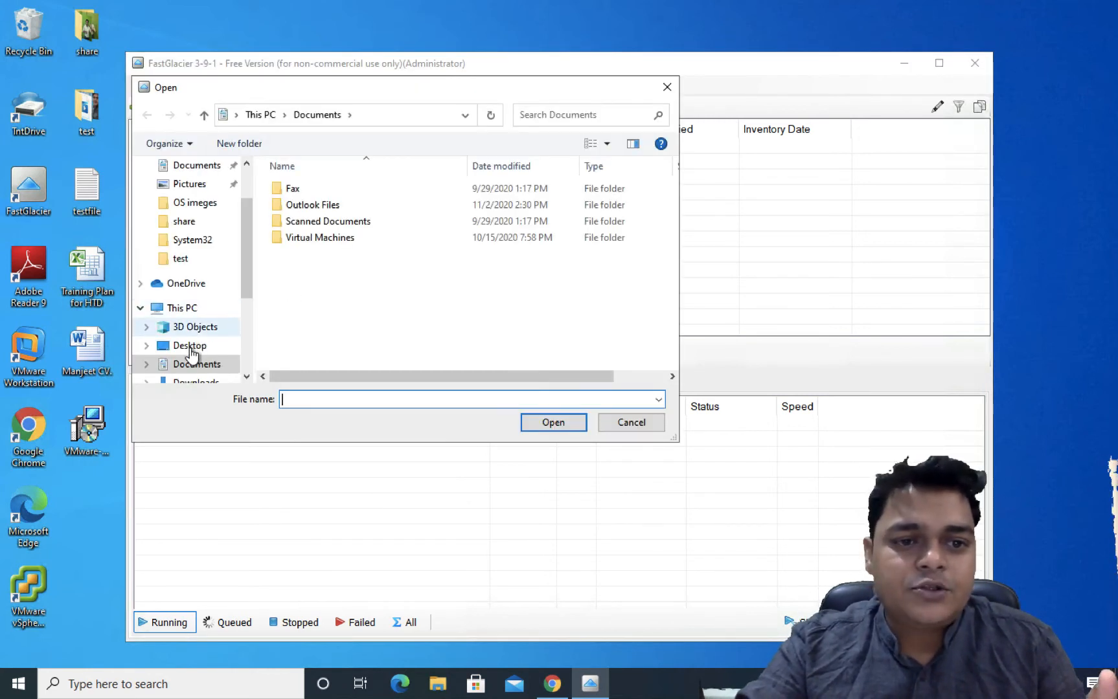
left_click(194, 345)
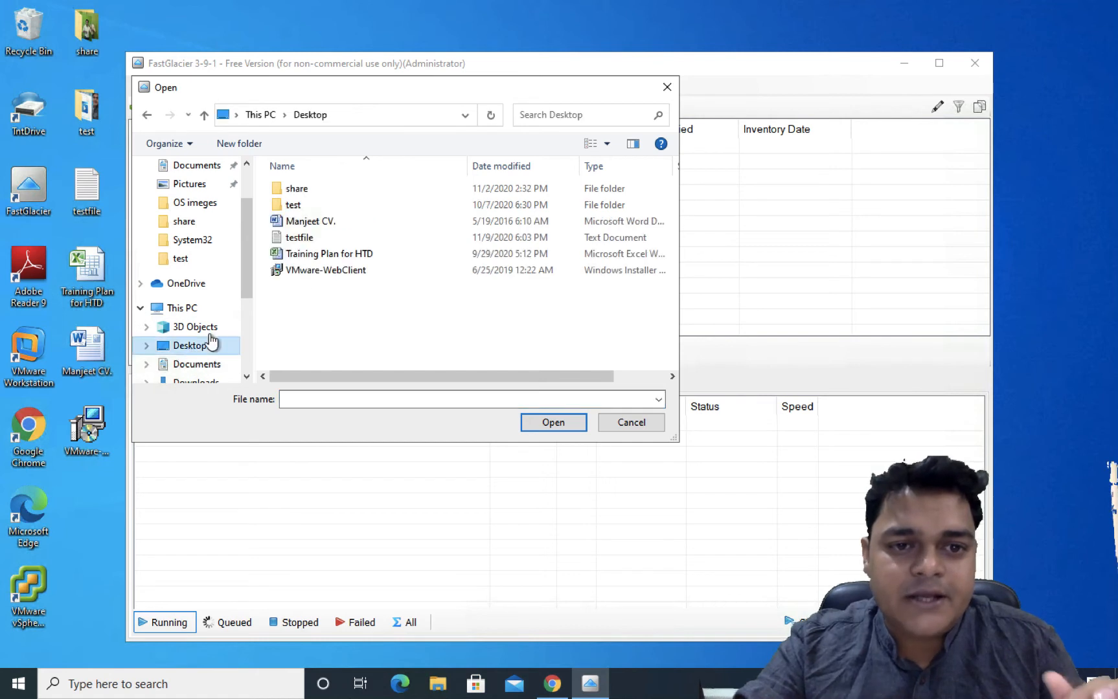
left_click(326, 253)
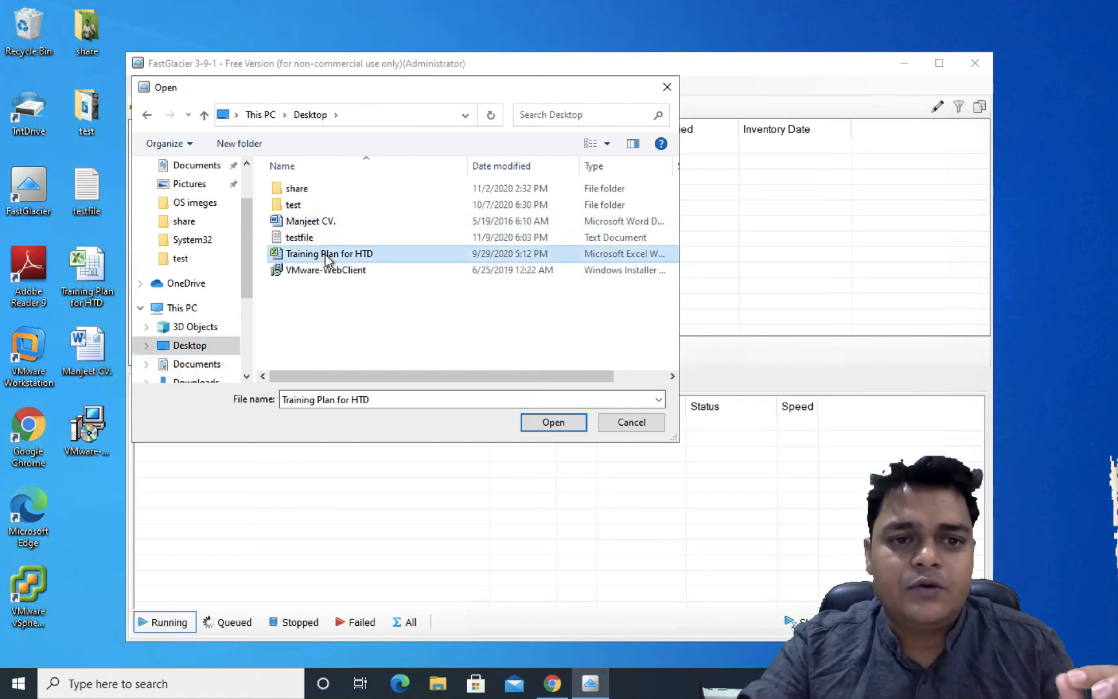
left_click(549, 421)
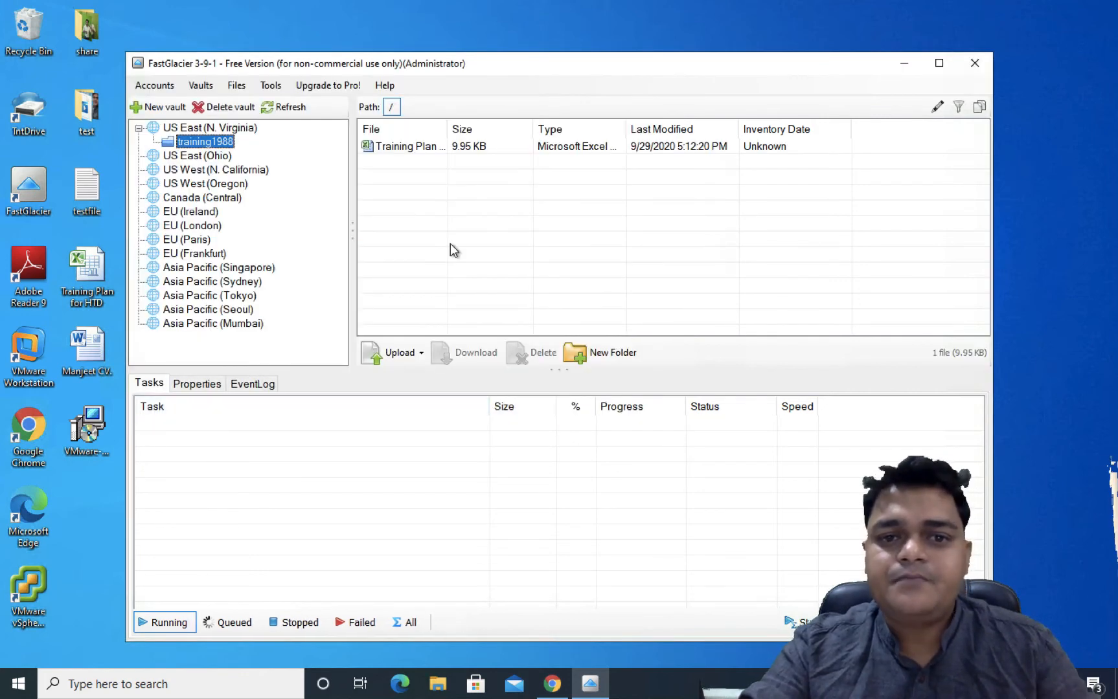
left_click(459, 147)
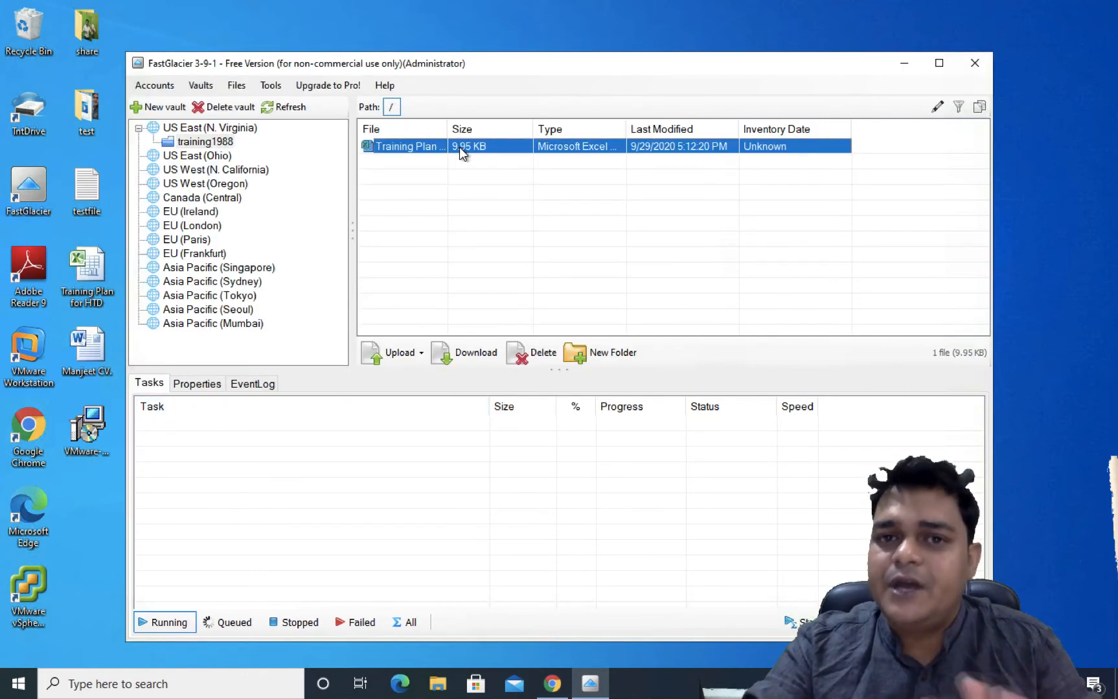
left_click(555, 239)
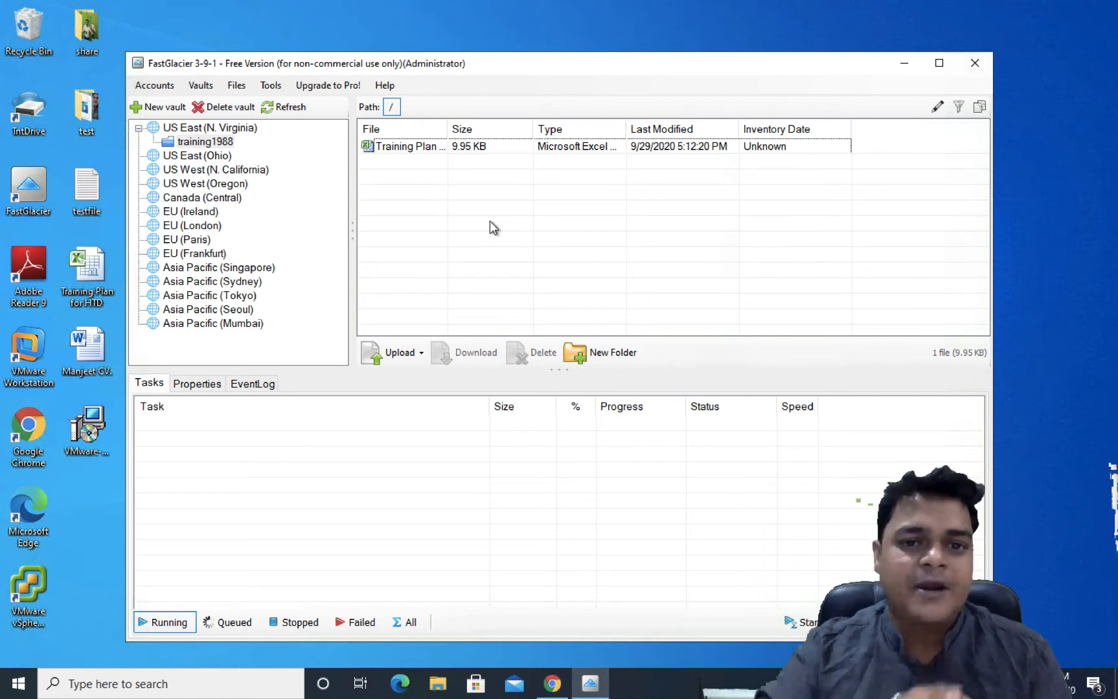
Step: Examine the Bulk and Expedited retrieval methods for downloading the uploaded Excel file, and close the dialog without confirming
left_click(451, 154)
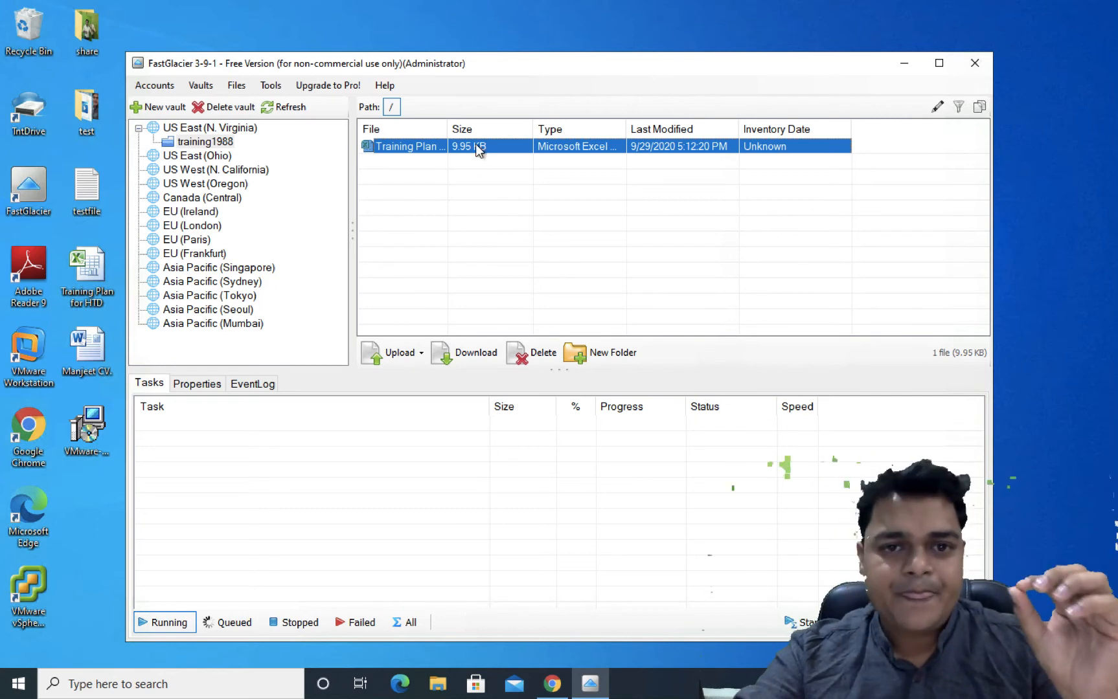
left_click(468, 353)
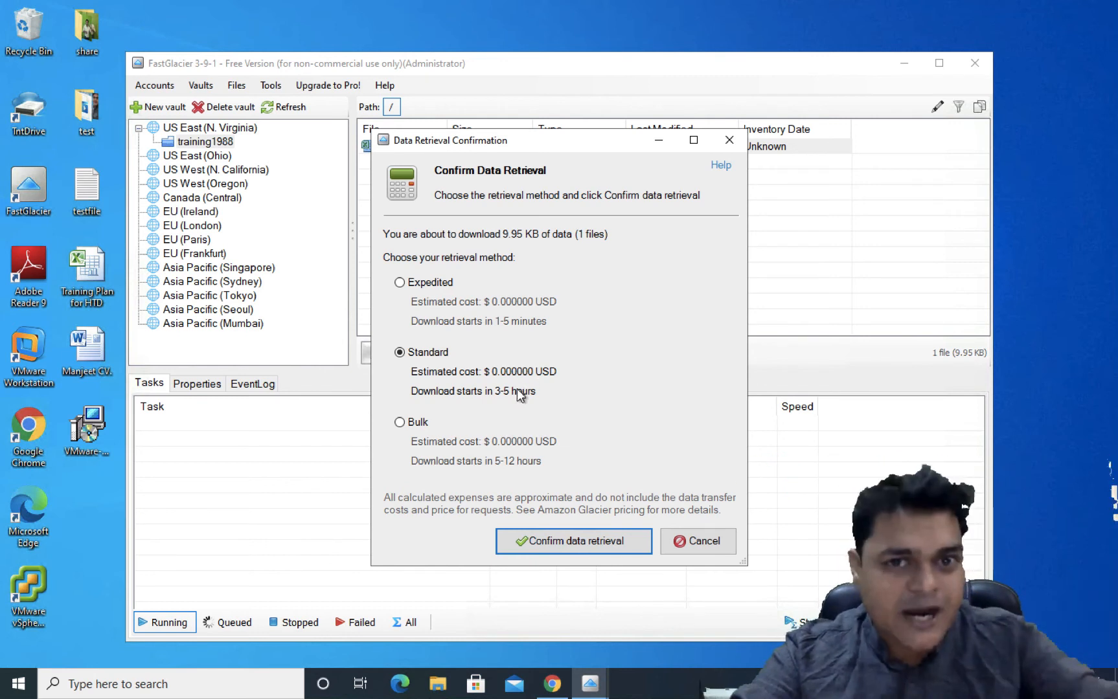
left_click(399, 423)
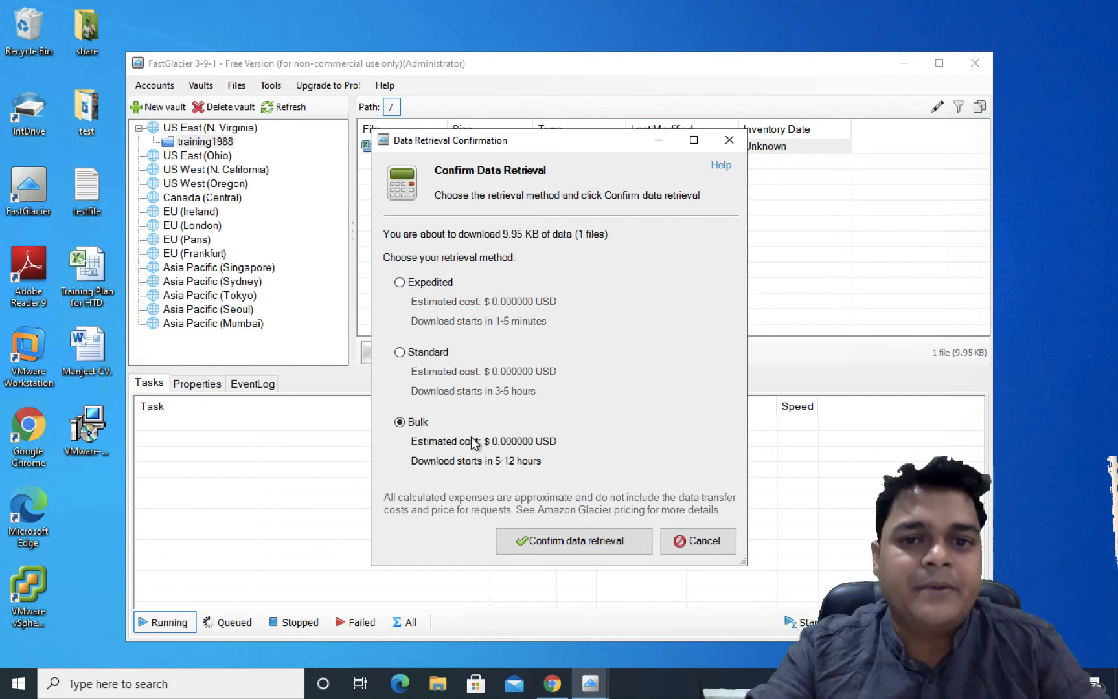
left_click(443, 282)
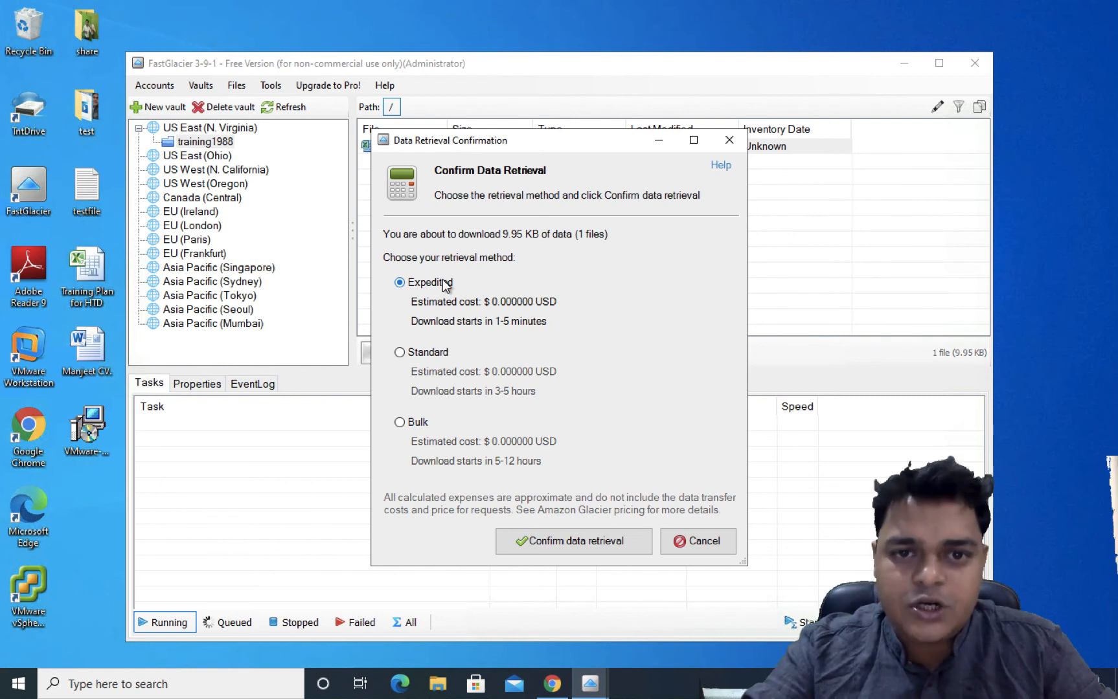
left_click(728, 140)
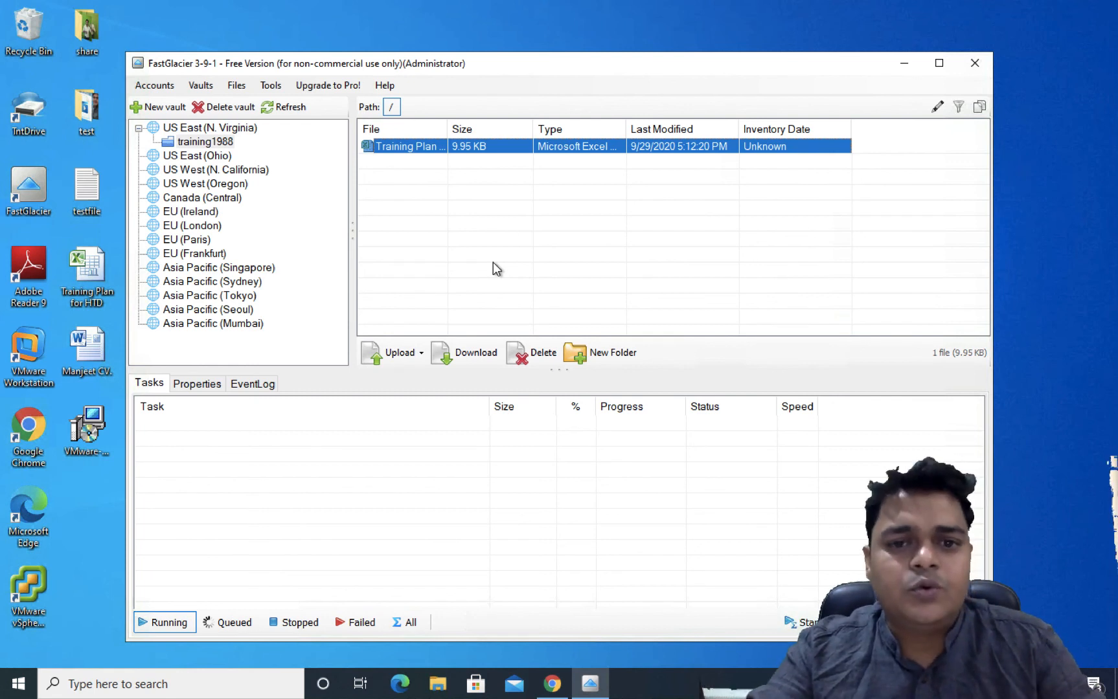
Step: Open the data retrieval confirmation for downloading the uploaded Excel file again
left_click(462, 351)
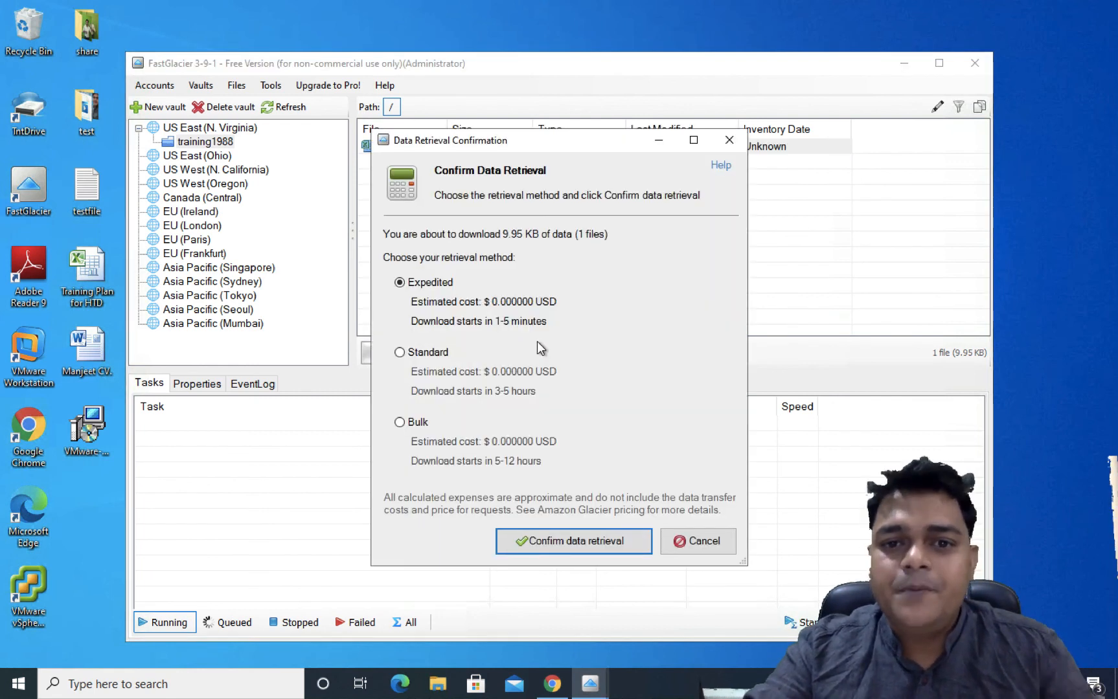